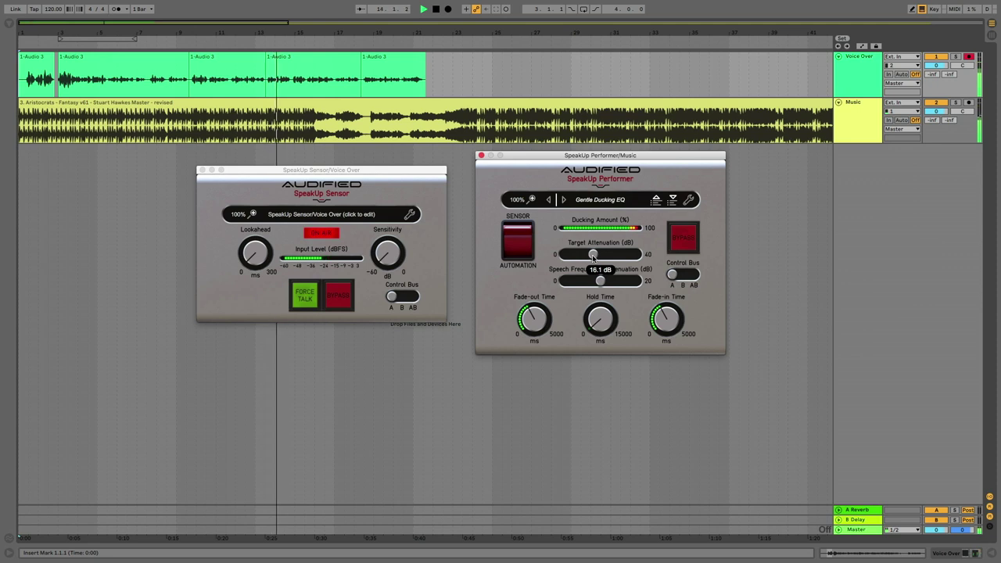
Audition the Hard Ducking EQ and Natural VO presets in SpeakUp Performer on the Music track during playback.
{"action": "left_click", "coordinate": [564, 200]}
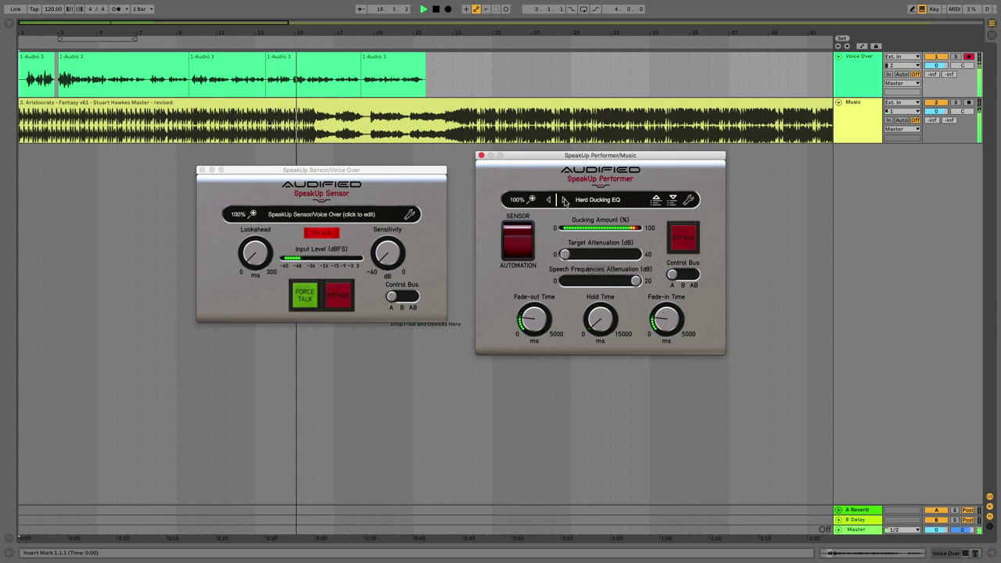
{"action": "left_click_drag", "start_coordinate": [585, 256], "coordinate": [588, 256]}
{"action": "left_click", "coordinate": [564, 200]}
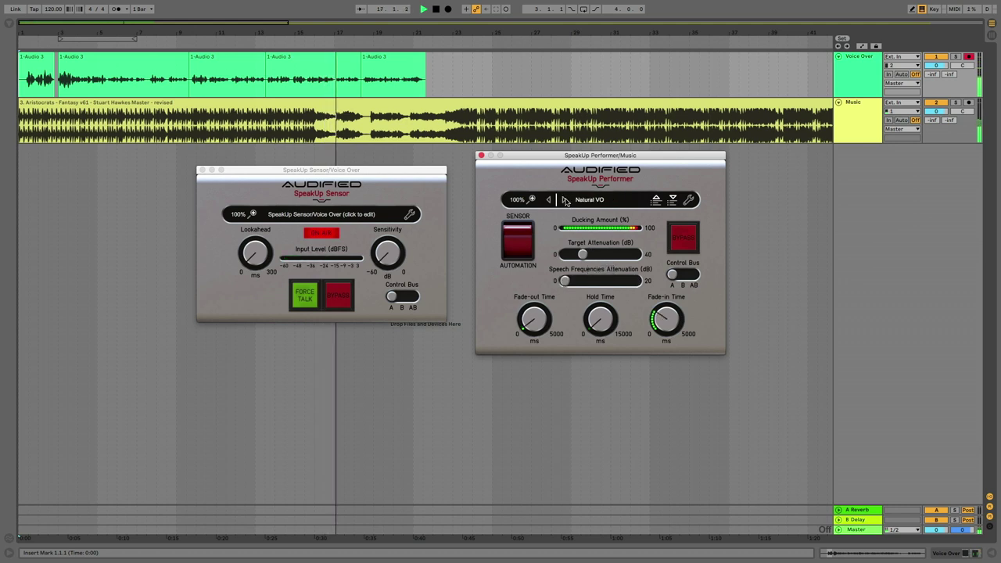
{"action": "left_click_drag", "start_coordinate": [594, 282], "coordinate": [583, 257]}
{"action": "left_click_drag", "start_coordinate": [532, 319], "coordinate": [531, 316]}
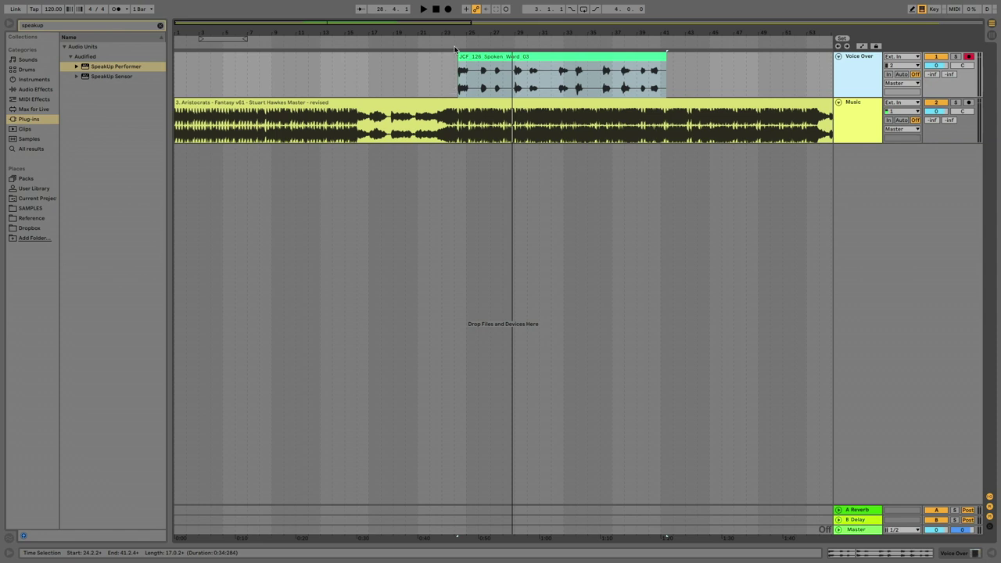
Audition the Music track soloed, and together with the soloed Voice Over track from the start of the spoken word clip.
{"action": "left_click", "coordinate": [955, 102]}
{"action": "key", "text": "space"}
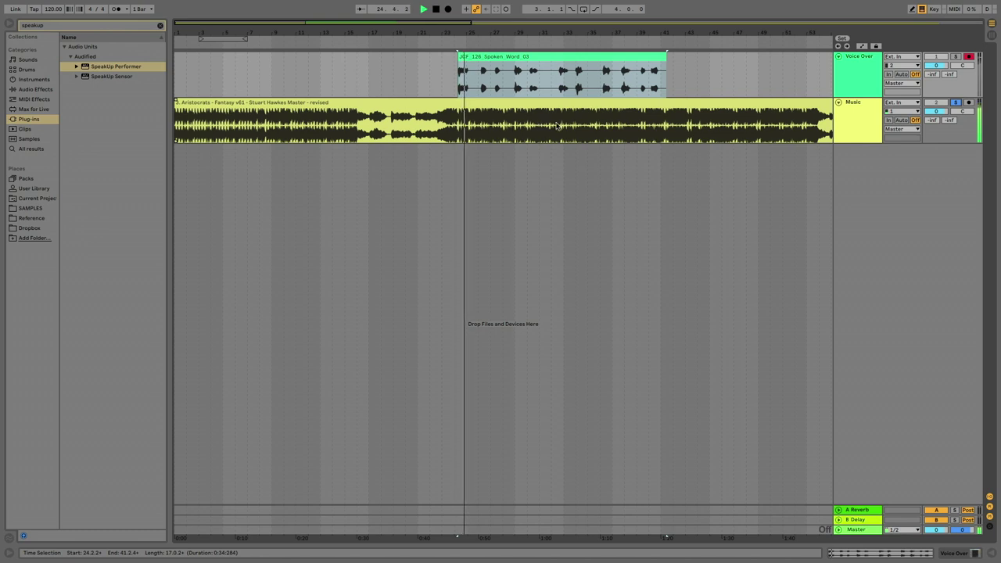
{"action": "left_click", "coordinate": [955, 57]}
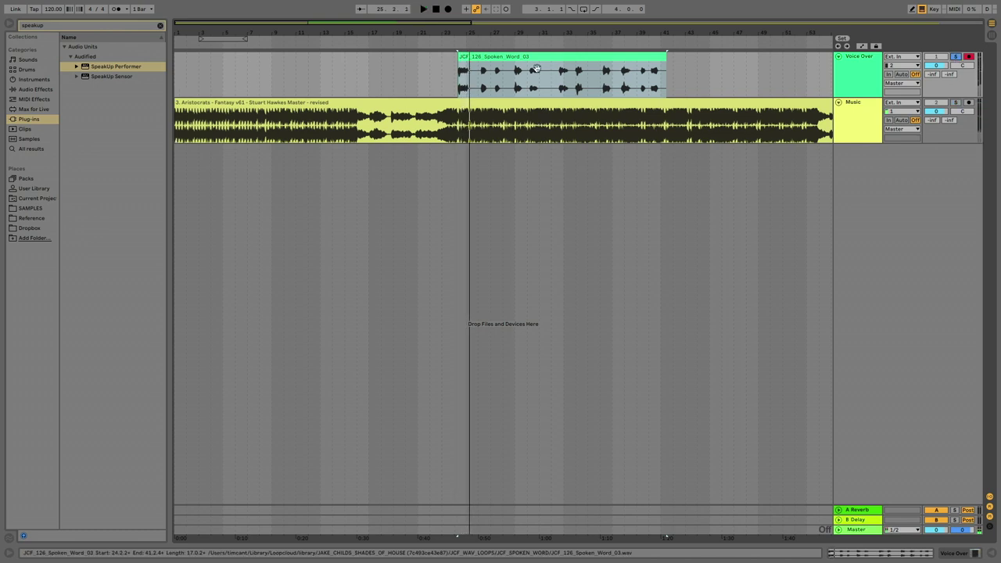
{"action": "left_click", "coordinate": [455, 45]}
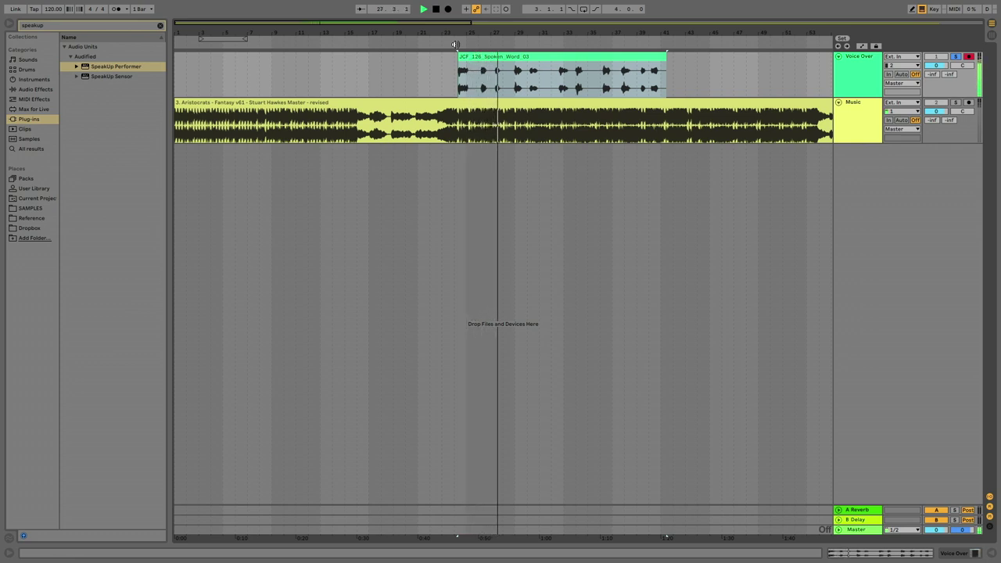
{"action": "key", "text": "space"}
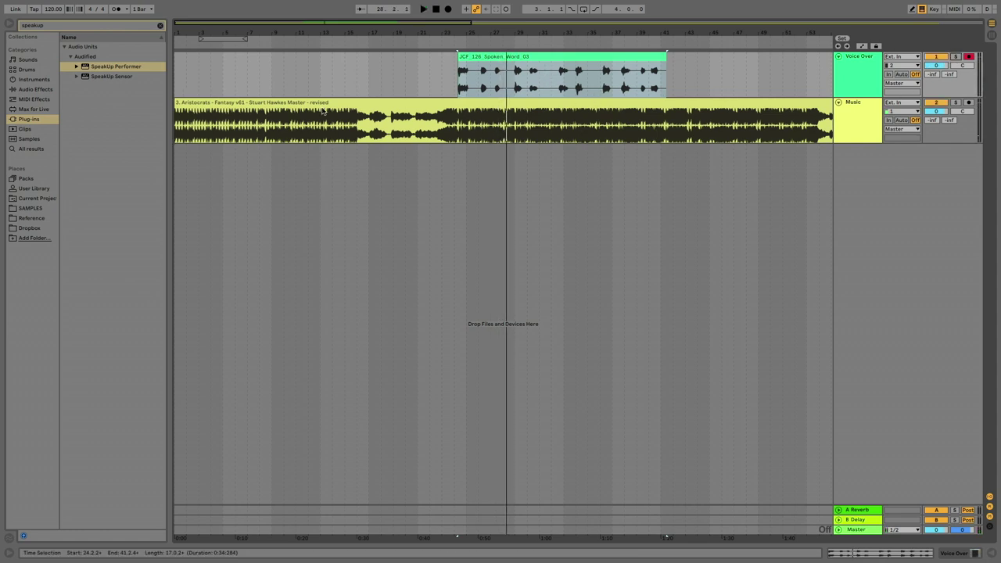
Insert SpeakUp Sensor on the Voice Over track and SpeakUp Performer on the Music track, placing both plug-in windows side by side.
{"action": "left_click", "coordinate": [102, 77]}
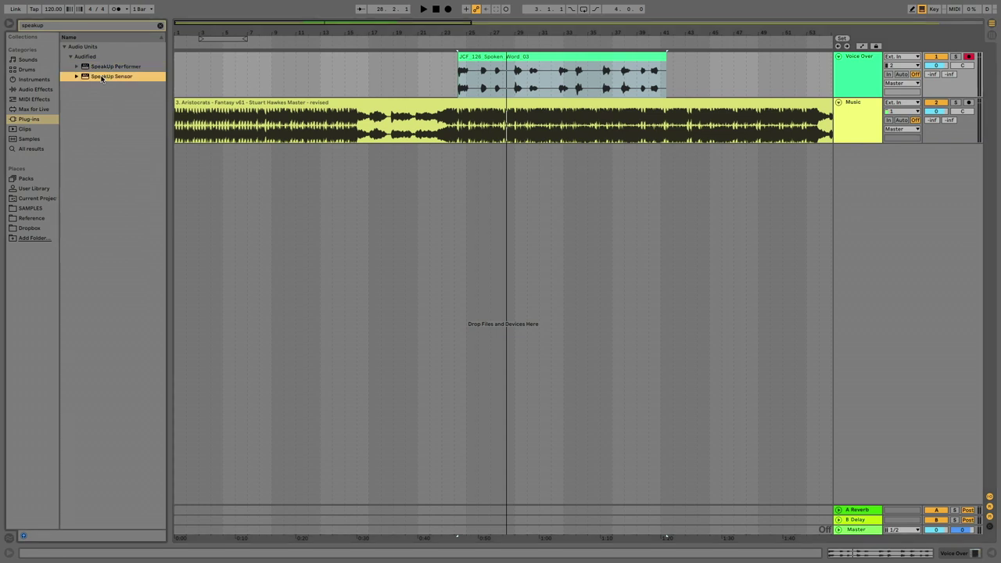
{"action": "left_click_drag", "start_coordinate": [507, 81], "coordinate": [508, 83]}
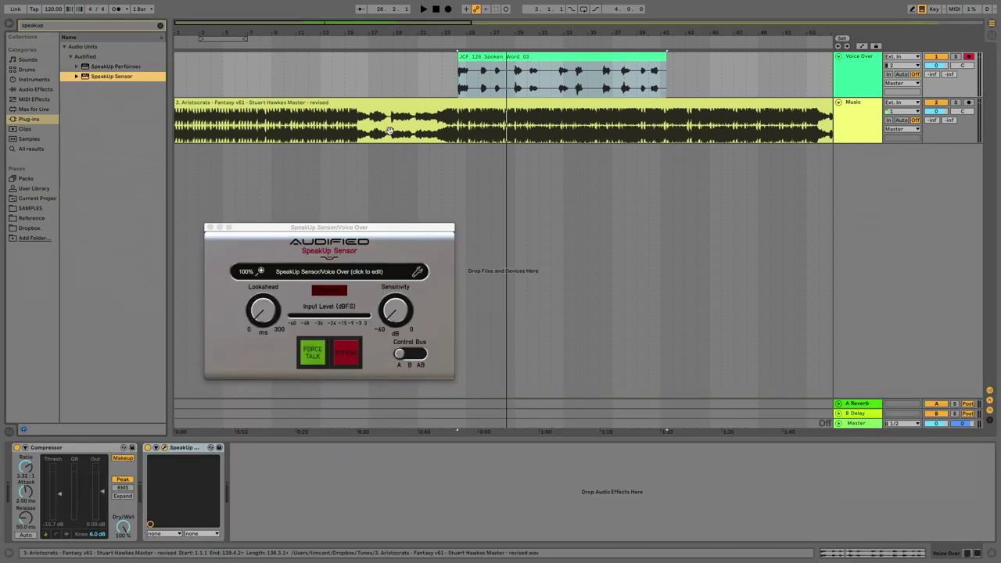
{"action": "left_click", "coordinate": [107, 66]}
{"action": "left_click_drag", "start_coordinate": [540, 131], "coordinate": [536, 125]}
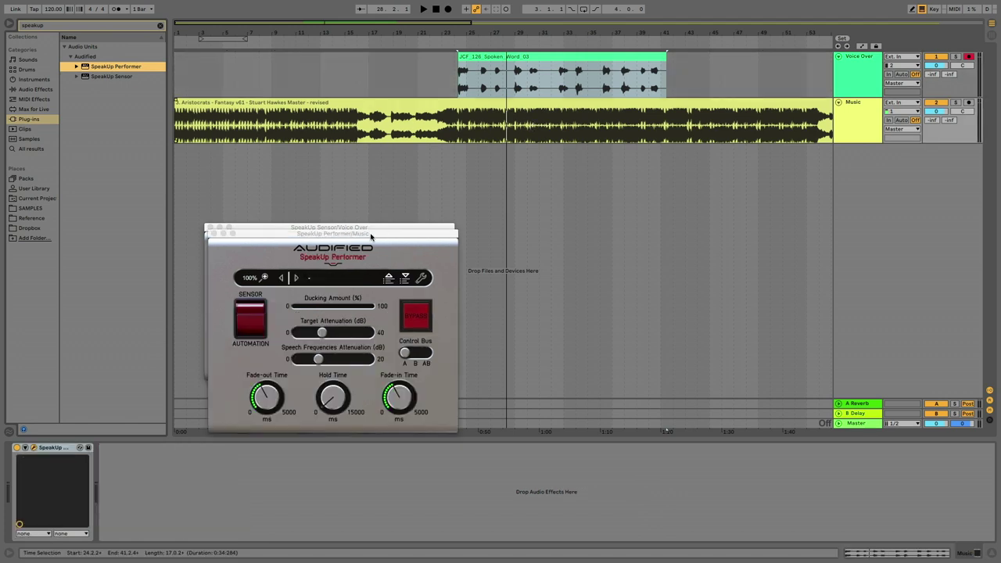
{"action": "left_click_drag", "start_coordinate": [371, 237], "coordinate": [652, 205]}
{"action": "left_click_drag", "start_coordinate": [408, 230], "coordinate": [421, 211]}
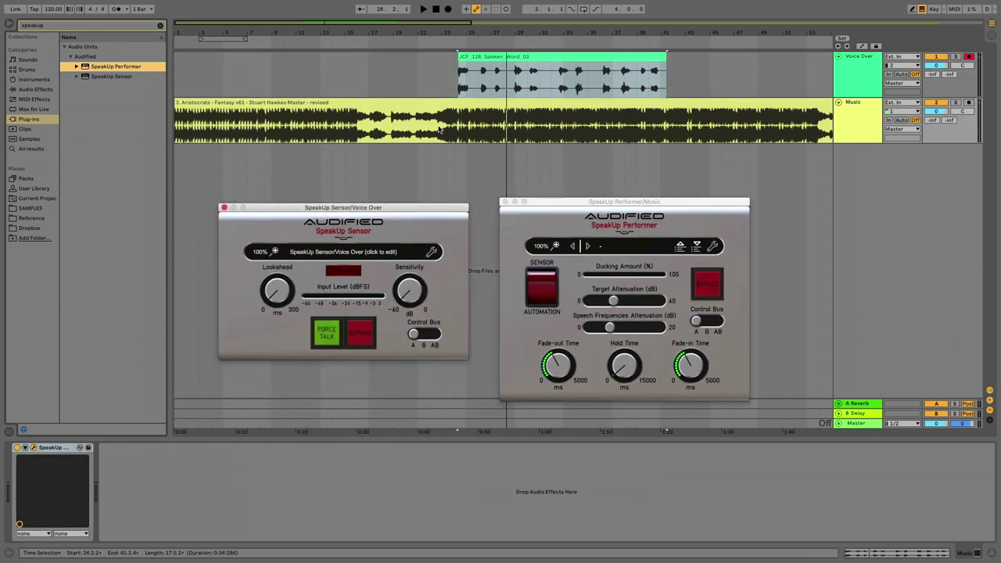
While playing from just before the spoken word clip, raise SpeakUp Performer's Target Attenuation to 40 dB and reduce it to roughly a third.
{"action": "left_click", "coordinate": [446, 40]}
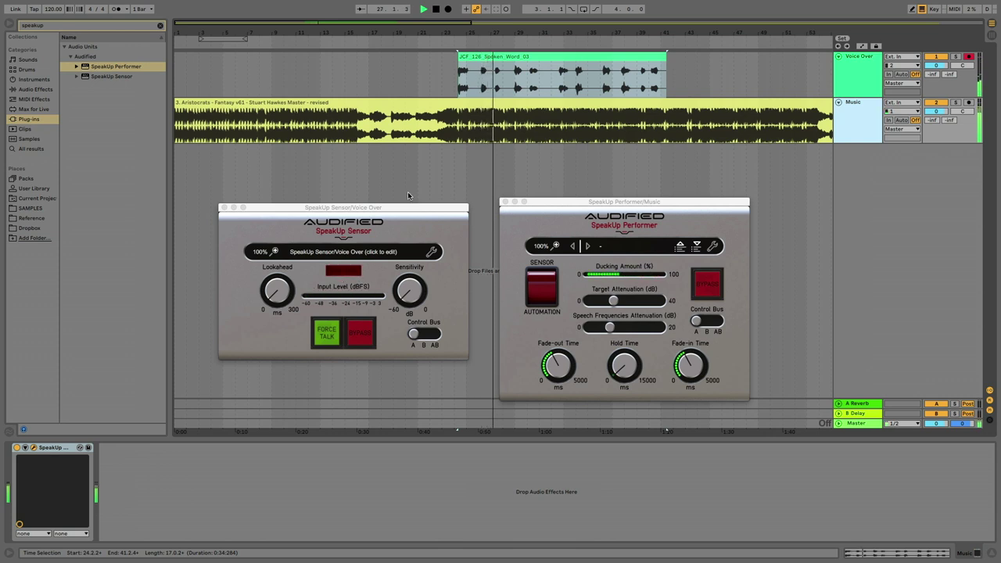
{"action": "left_click_drag", "start_coordinate": [625, 303], "coordinate": [663, 302]}
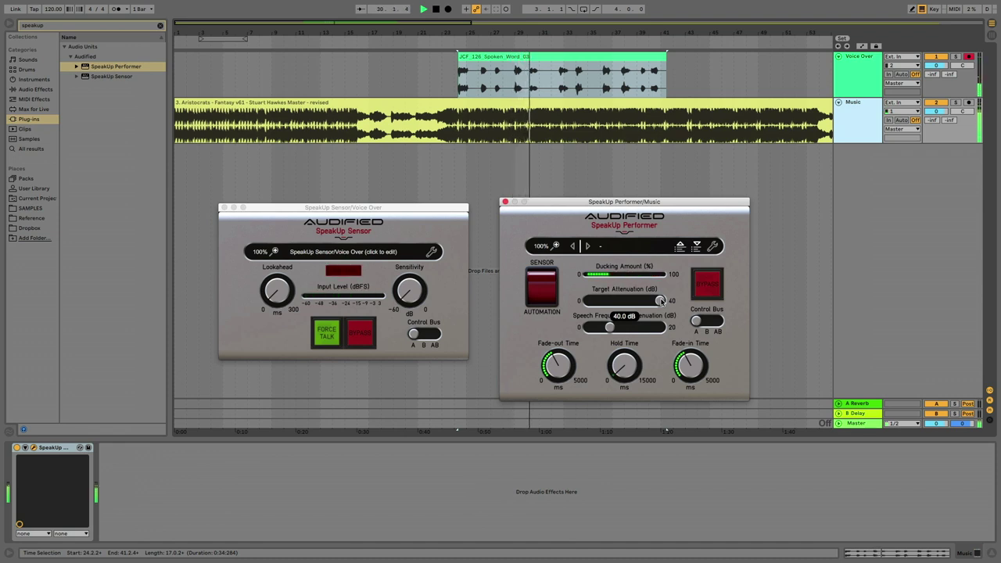
{"action": "left_click_drag", "start_coordinate": [660, 302], "coordinate": [608, 301]}
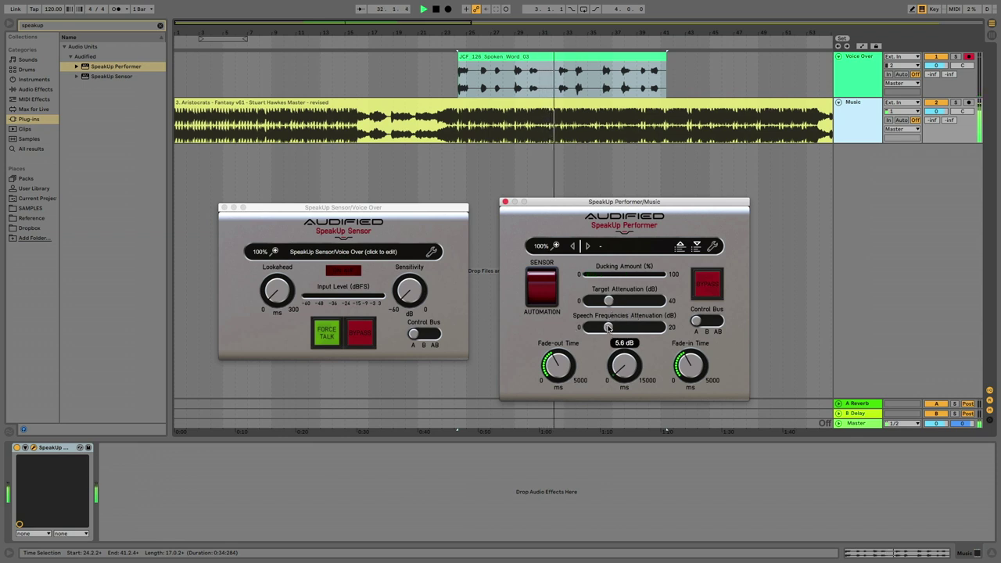
Set Speech Frequencies Attenuation to 20 dB and, playing from about bar 32, shorten the Fade-out Time to about 415.7 ms.
{"action": "left_click_drag", "start_coordinate": [608, 327], "coordinate": [662, 327]}
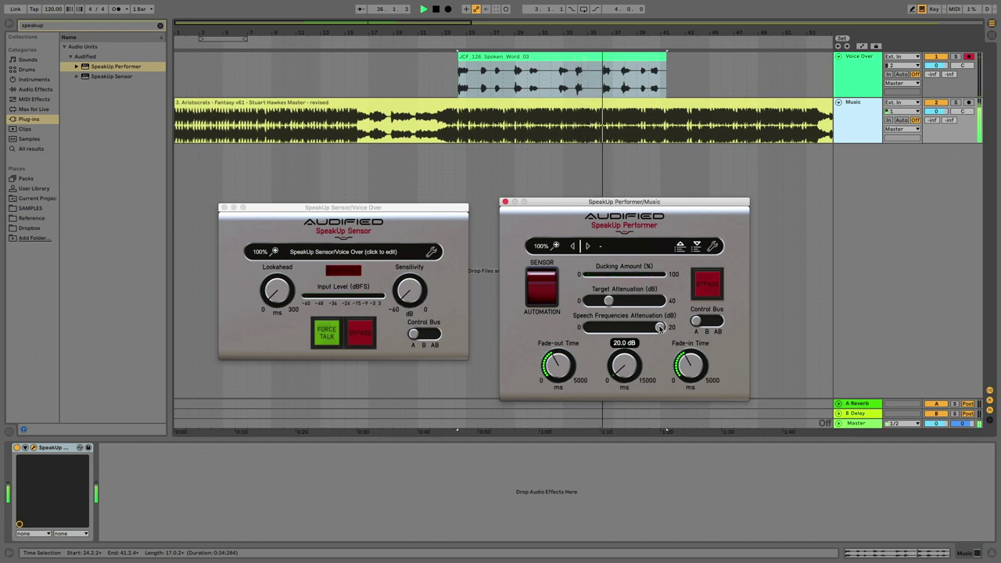
{"action": "mouse_move", "coordinate": [557, 362]}
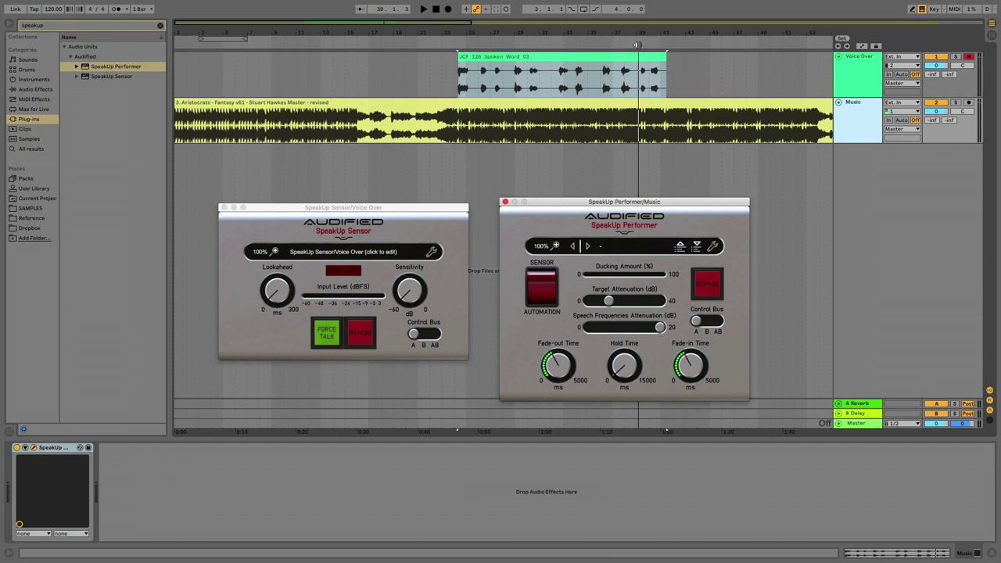
{"action": "left_click", "coordinate": [554, 43]}
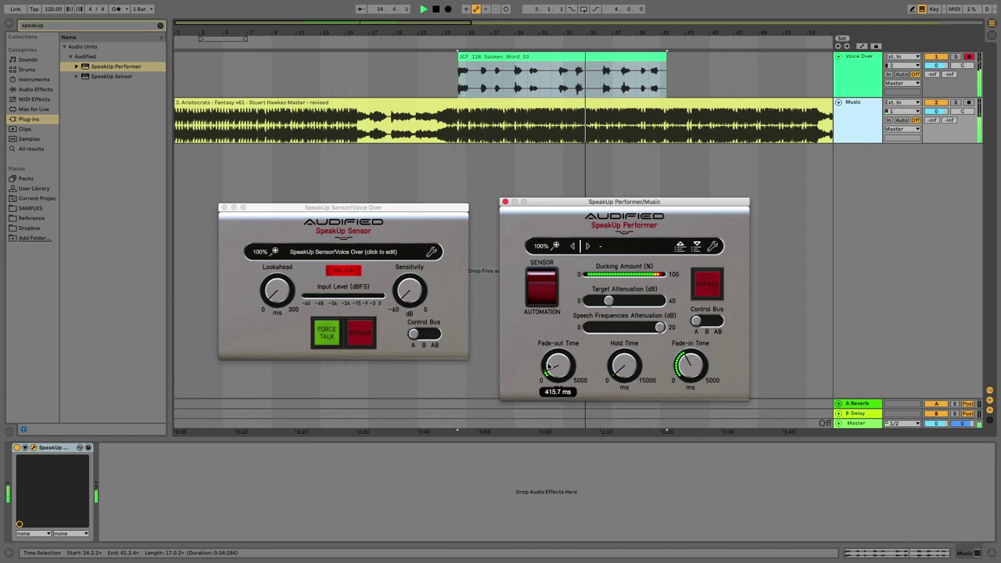
{"action": "left_click_drag", "start_coordinate": [553, 366], "coordinate": [550, 369]}
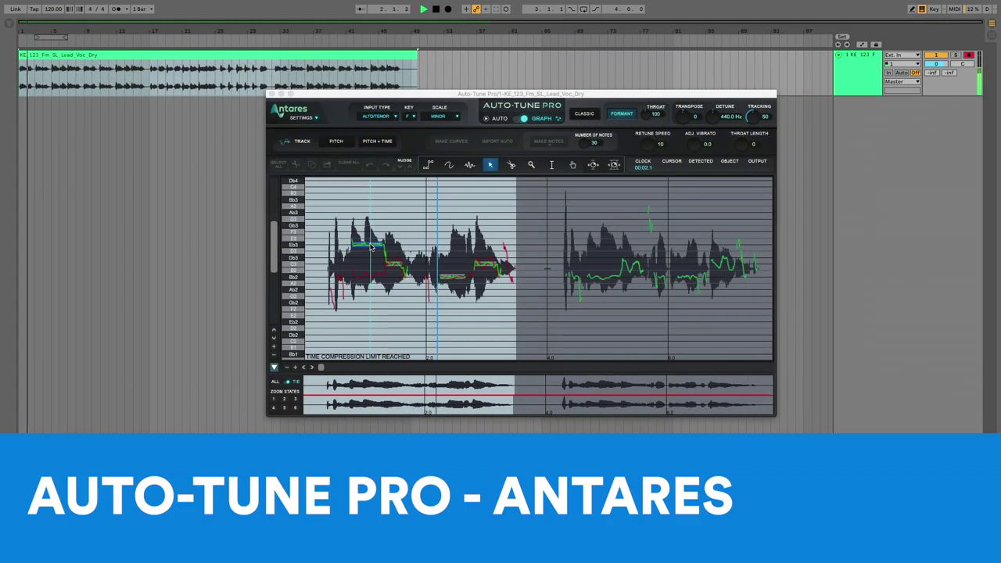
Lower the first and last notes of the vocal phrase to G2 in Auto-Tune Pro, playing the phrase after each change.
{"action": "key", "text": "space"}
{"action": "left_click_drag", "start_coordinate": [371, 247], "coordinate": [366, 278]}
{"action": "key", "text": "space"}
{"action": "key", "text": "space"}
{"action": "key", "text": "space"}
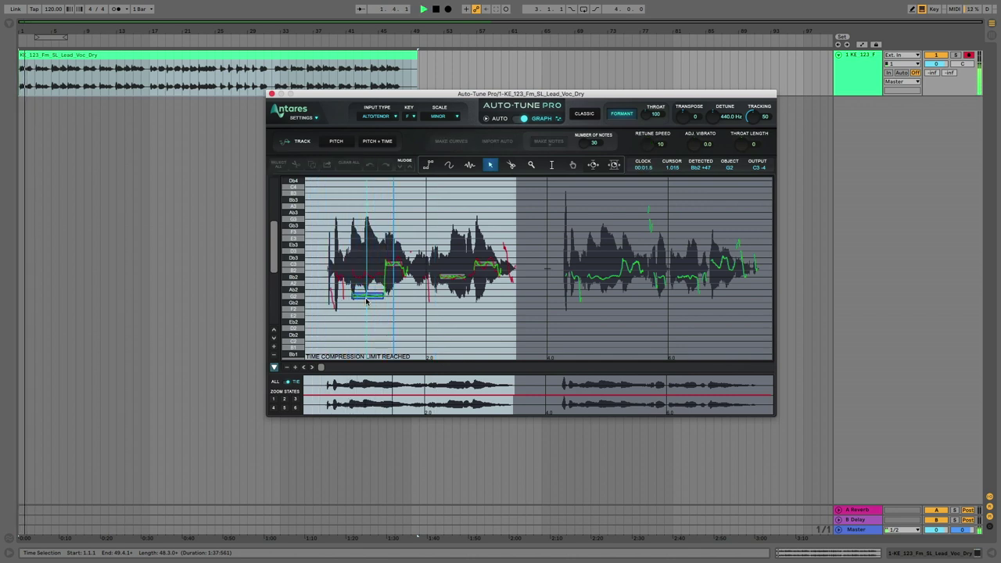
{"action": "key", "text": "space"}
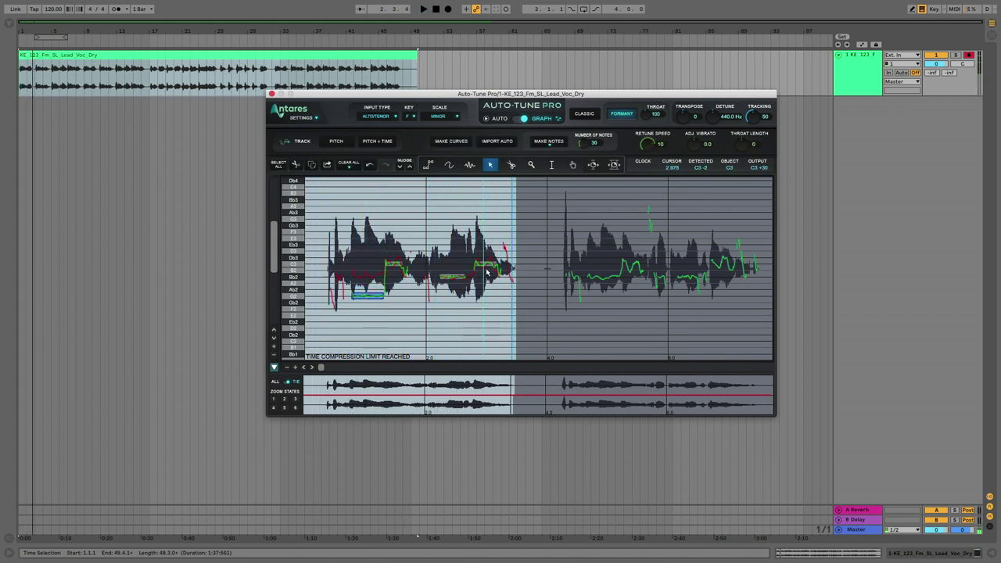
{"action": "key", "text": "space"}
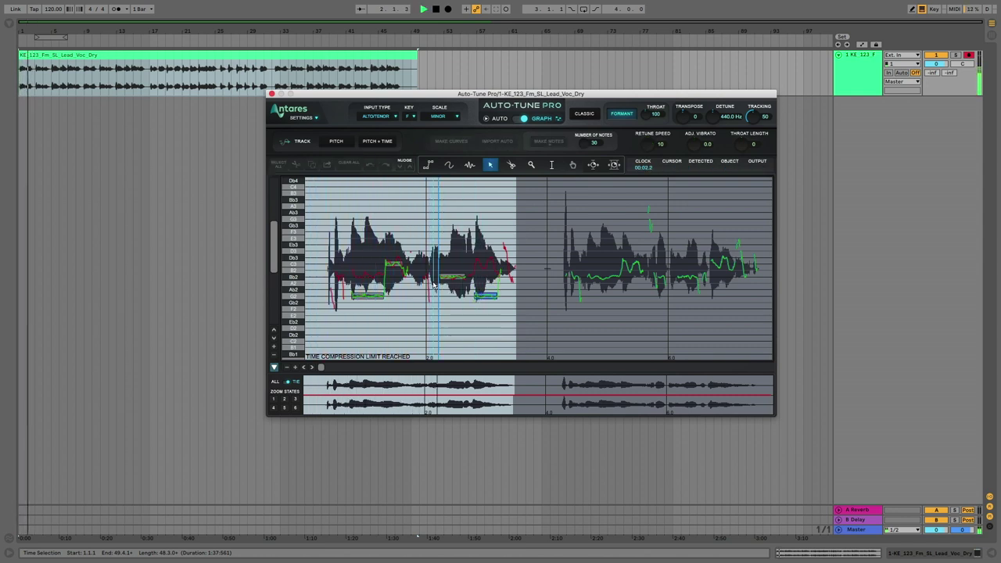
{"action": "key", "text": "space"}
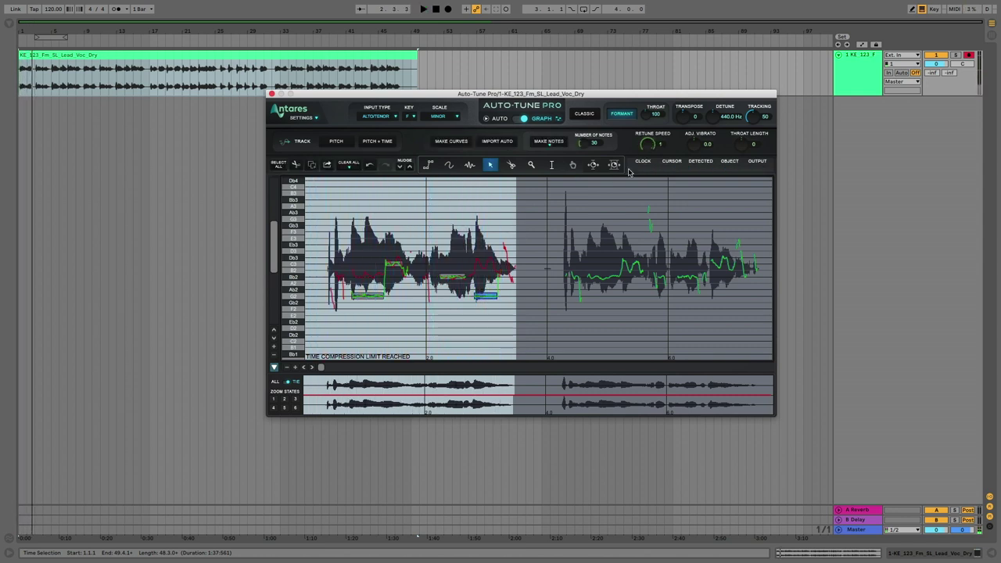
Move the phrase's last note up to C3 and audition it with Retune Speed values of 1 and 117.
{"action": "left_click_drag", "start_coordinate": [486, 295], "coordinate": [498, 272]}
{"action": "key", "text": "space"}
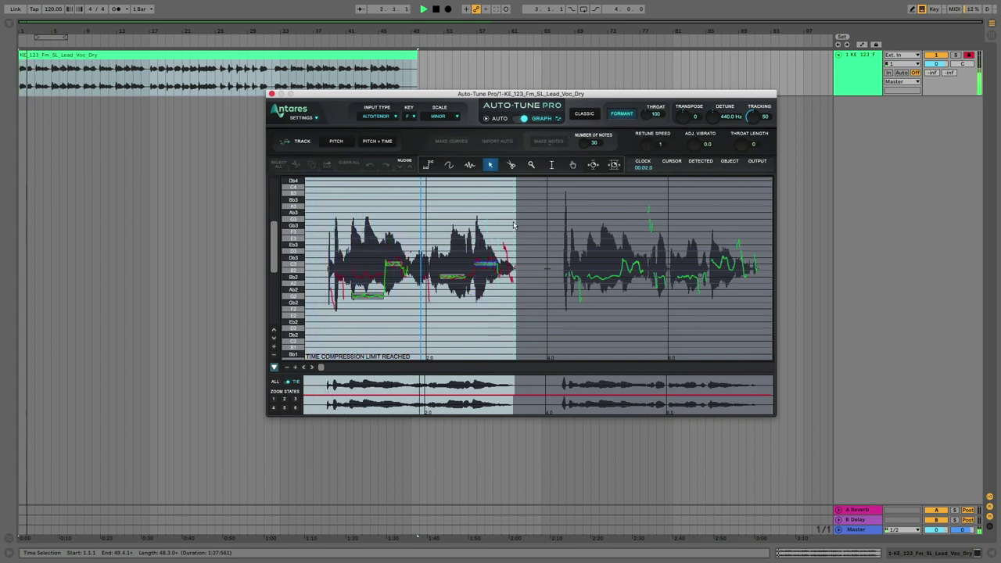
{"action": "key", "text": "space"}
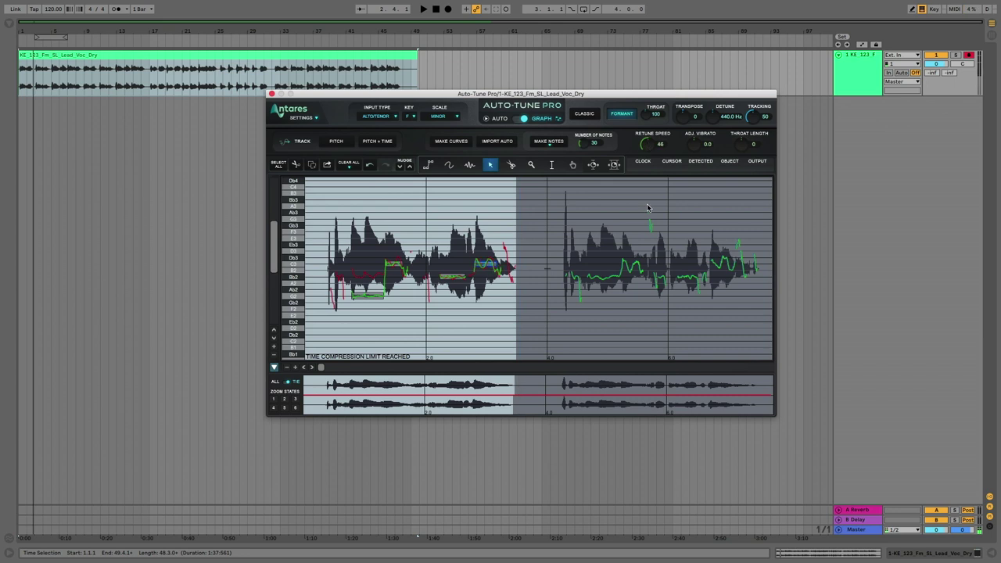
{"action": "key", "text": "space"}
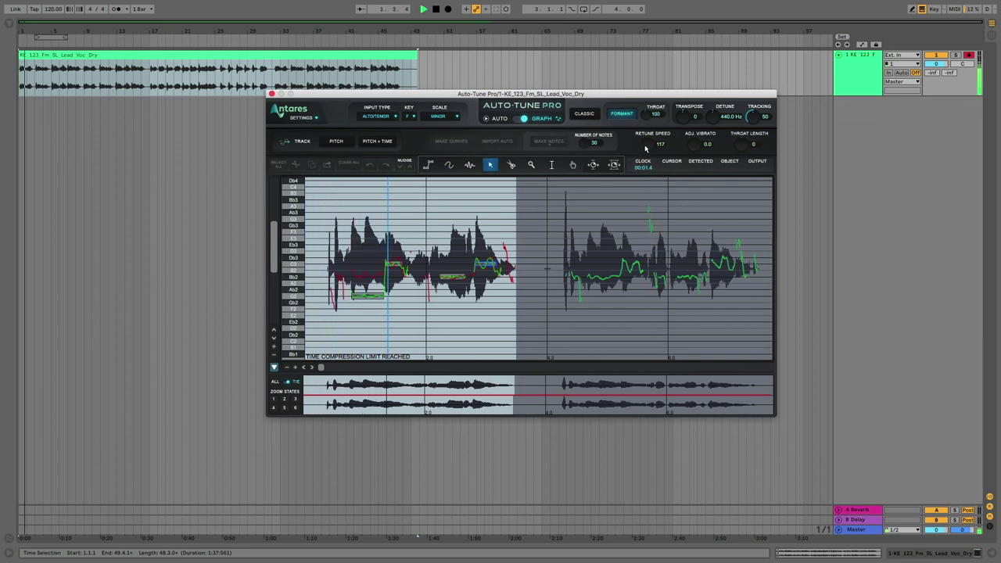
{"action": "key", "text": "space"}
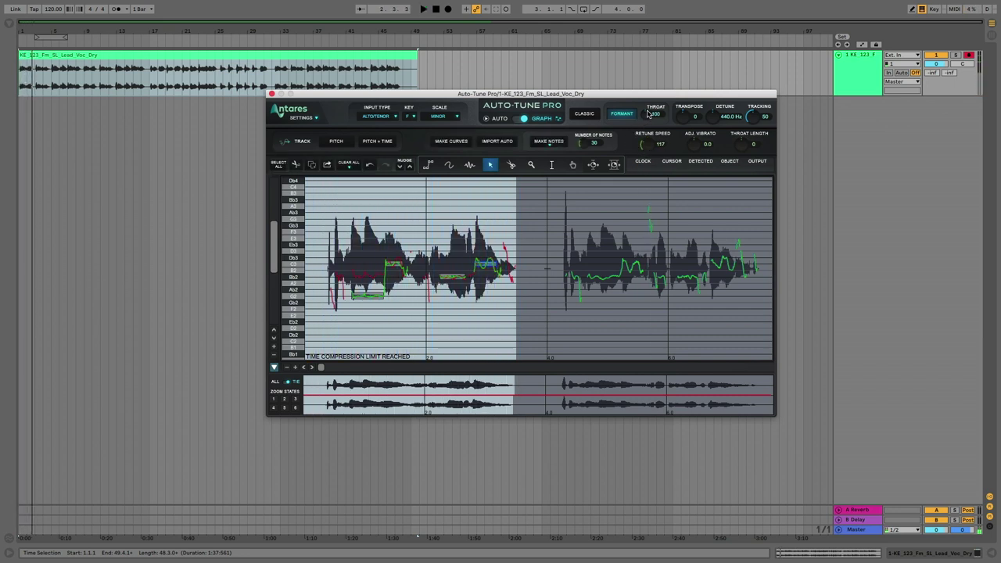
Audition the vocal phrase with the formant Throat value set to 50 and to 180.
{"action": "key", "text": "space"}
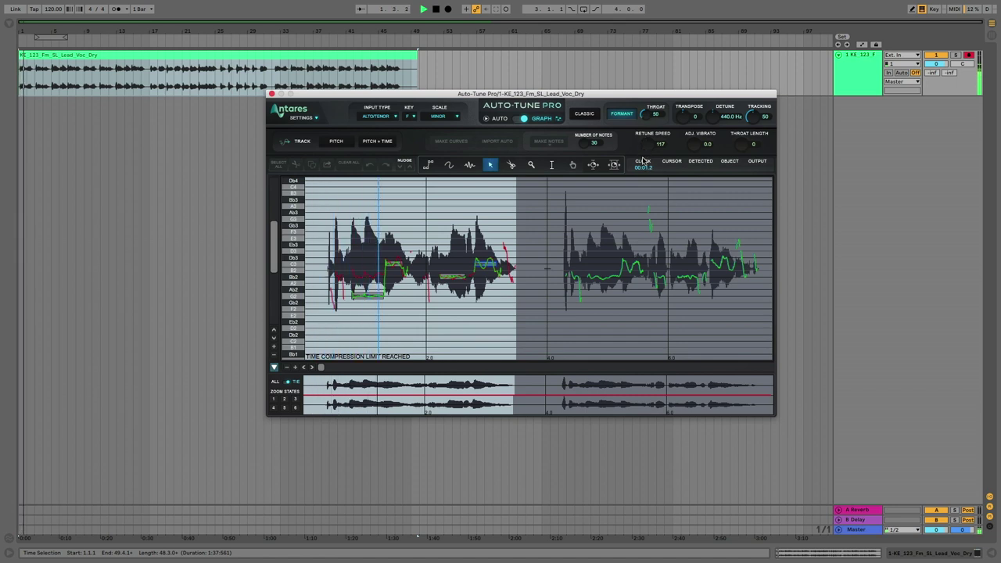
{"action": "key", "text": "space"}
{"action": "key", "text": "space"}
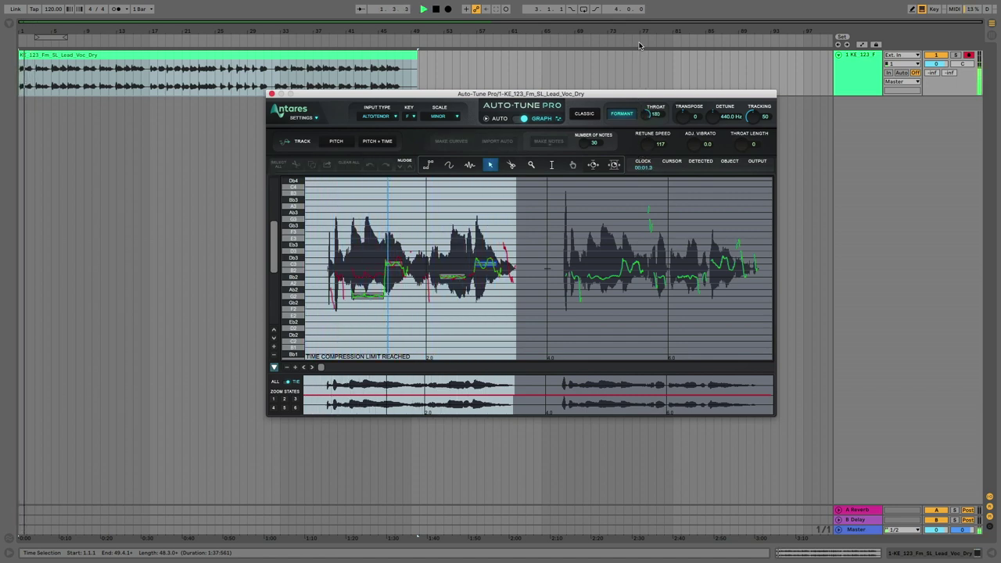
{"action": "key", "text": "space"}
Switch Auto-Tune Pro between Auto and Graph modes, ending in Auto mode.
{"action": "left_click", "coordinate": [523, 118]}
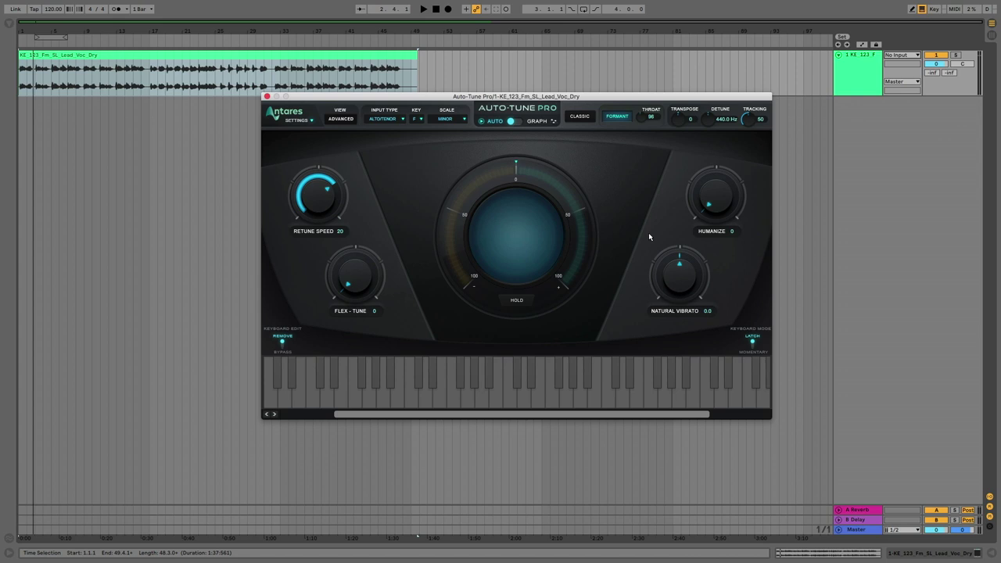
{"action": "left_click", "coordinate": [538, 122]}
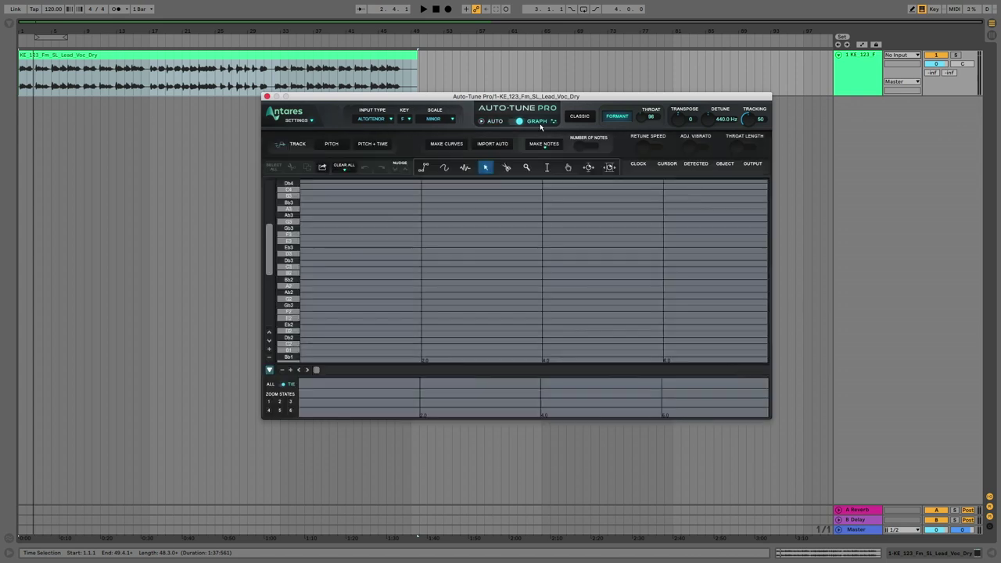
{"action": "left_click", "coordinate": [494, 128]}
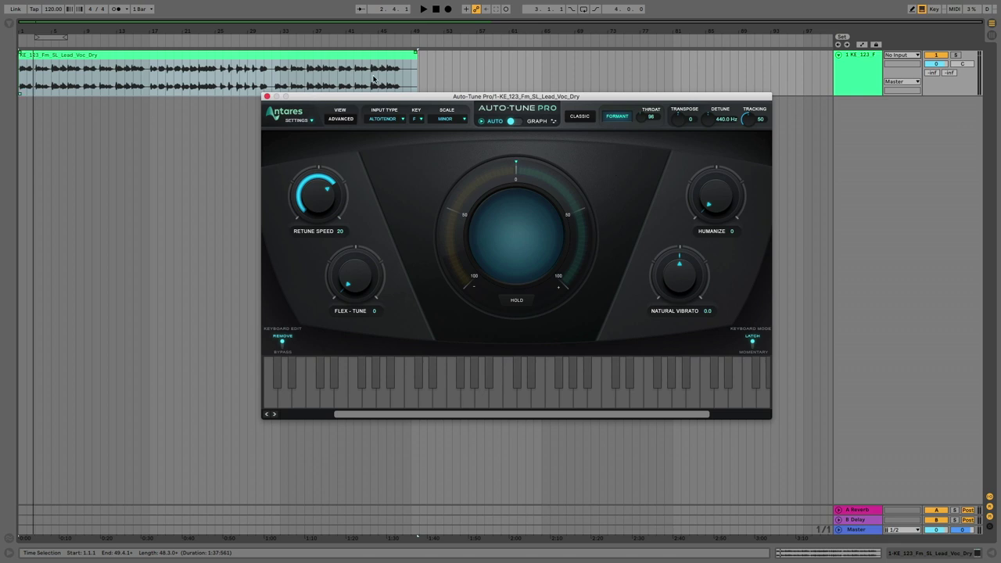
Play the lead vocal from the start of the arrangement and set the Auto mode Retune Speed to 0.
{"action": "left_click", "coordinate": [436, 10]}
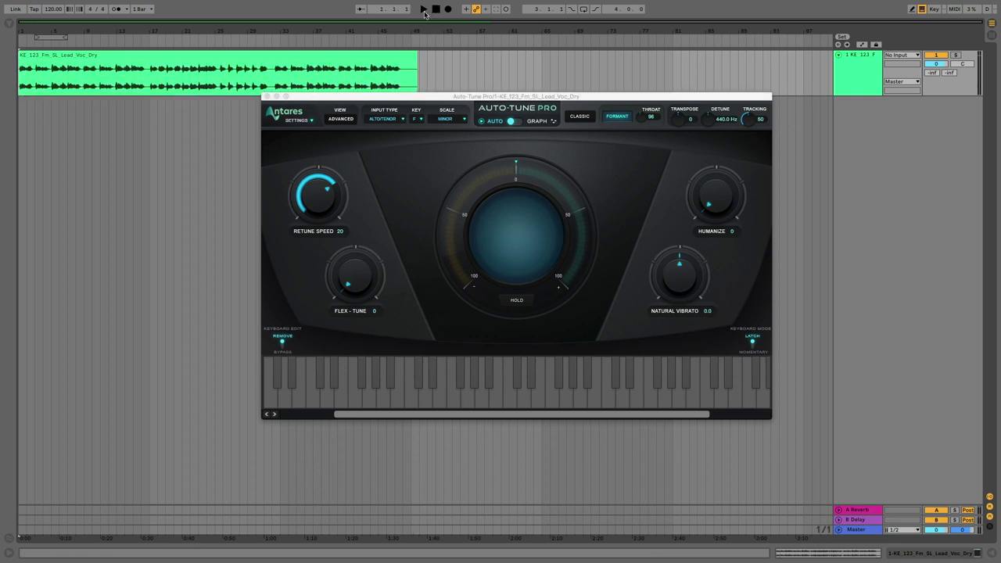
{"action": "left_click", "coordinate": [423, 10]}
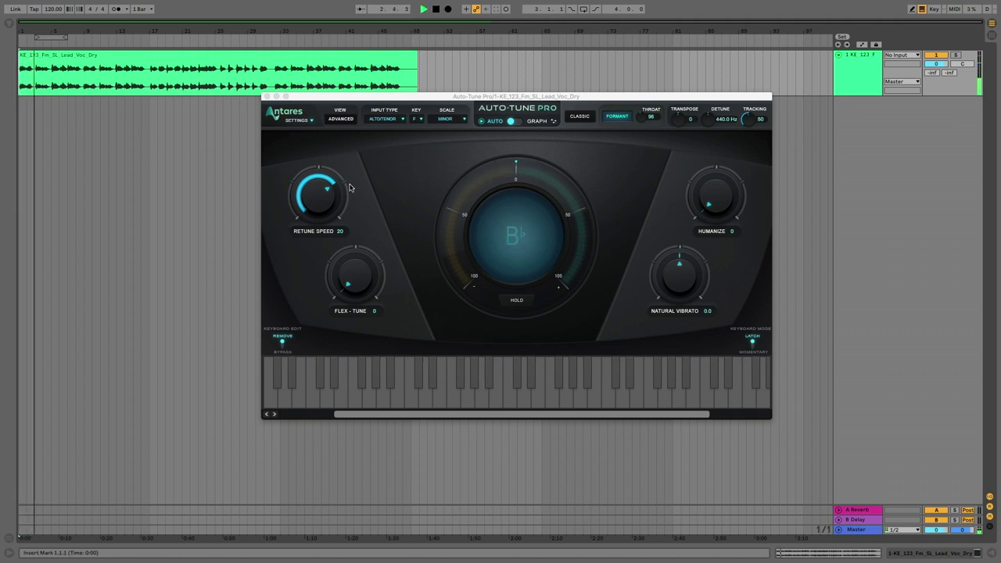
{"action": "left_click_drag", "start_coordinate": [315, 202], "coordinate": [310, 137]}
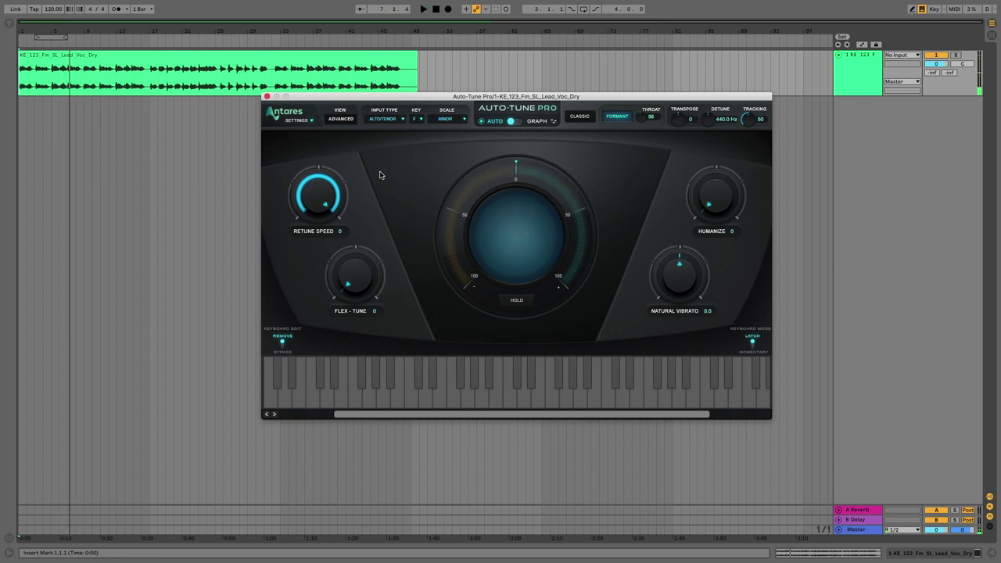
Switch Auto-Tune Pro to Graph mode and record the lead vocal's pitch and time information during playback.
{"action": "left_click", "coordinate": [547, 124]}
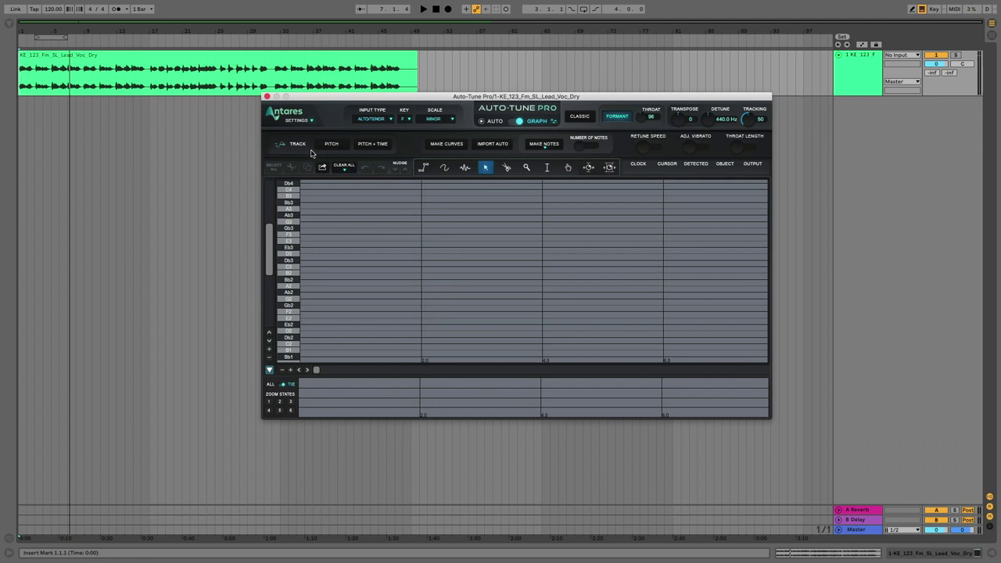
{"action": "left_click", "coordinate": [371, 144]}
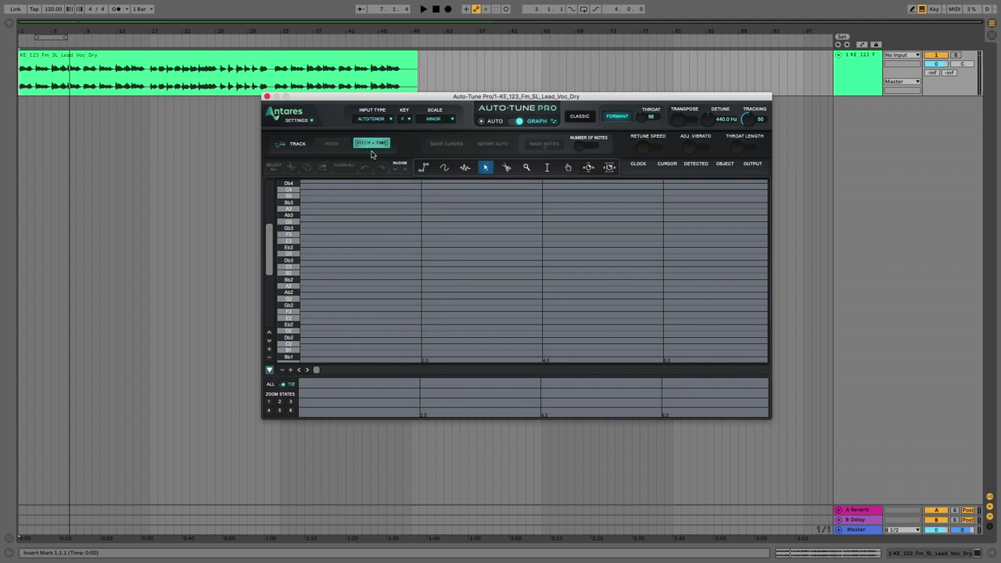
{"action": "key", "text": "space"}
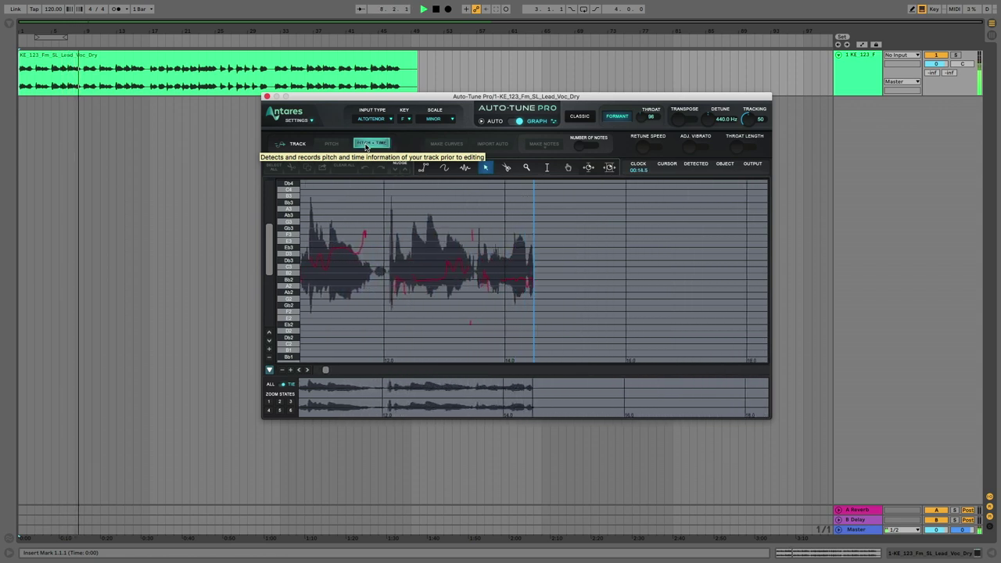
{"action": "key", "text": "space"}
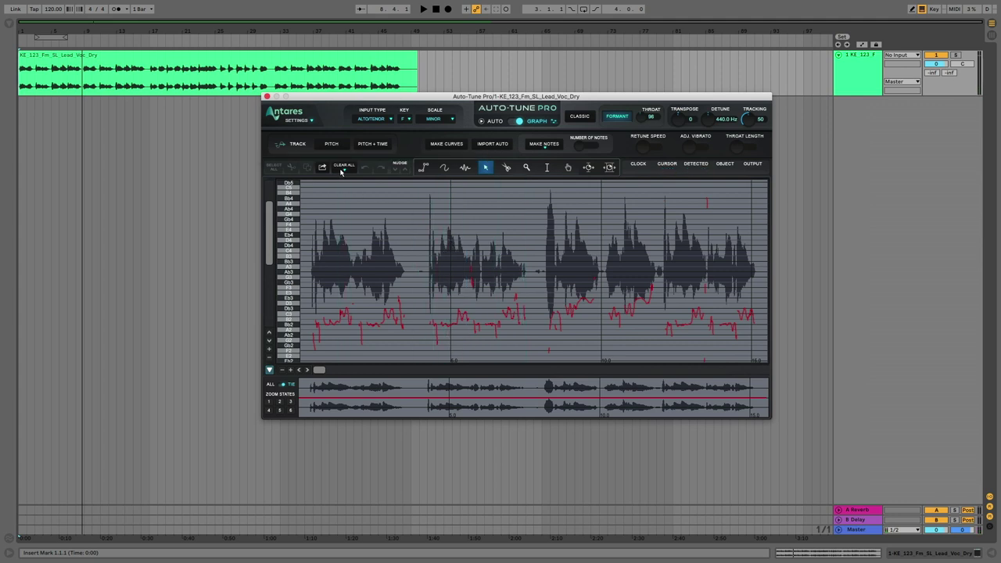
Generate correction curves from the detected pitch, raise the first phrase's curve slightly and audition the start of the vocal.
{"action": "left_click", "coordinate": [447, 144]}
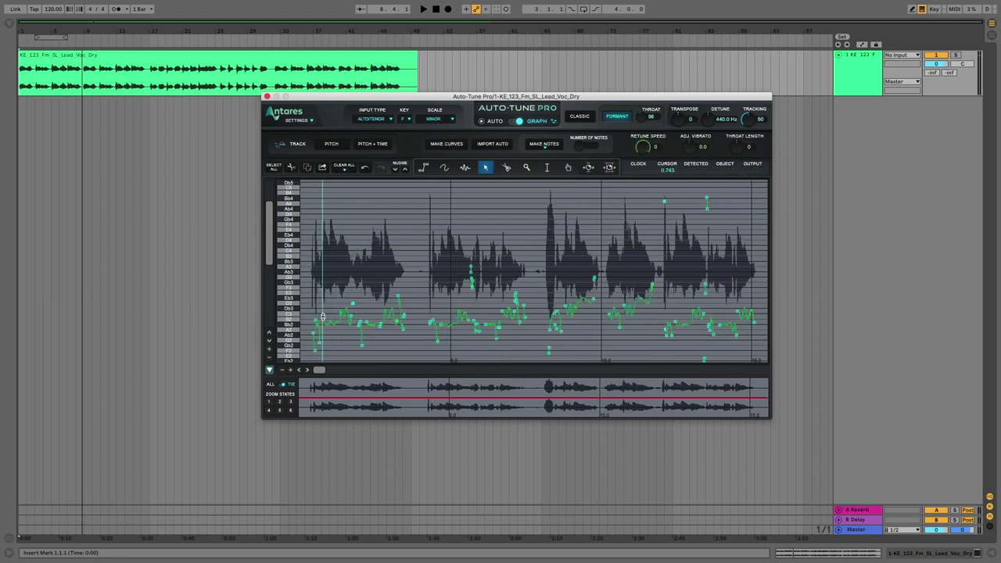
{"action": "left_click_drag", "start_coordinate": [323, 316], "coordinate": [322, 306]}
{"action": "key", "text": "space"}
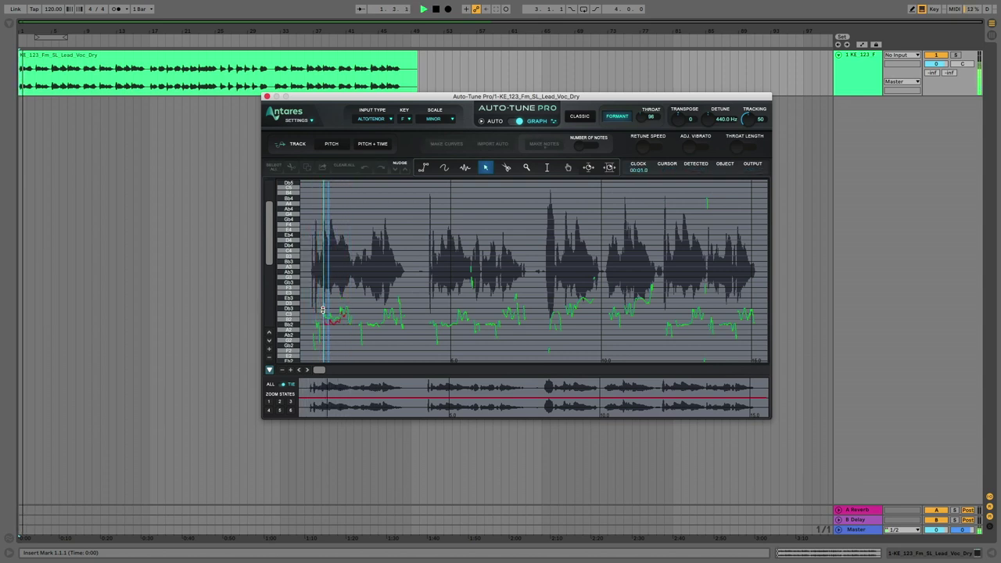
{"action": "key", "text": "space"}
Correct the first long section of the opening phrase with a note at F3 and audition it.
{"action": "scroll", "coordinate": [336, 313], "scroll_direction": "down", "scroll_amount": 5}
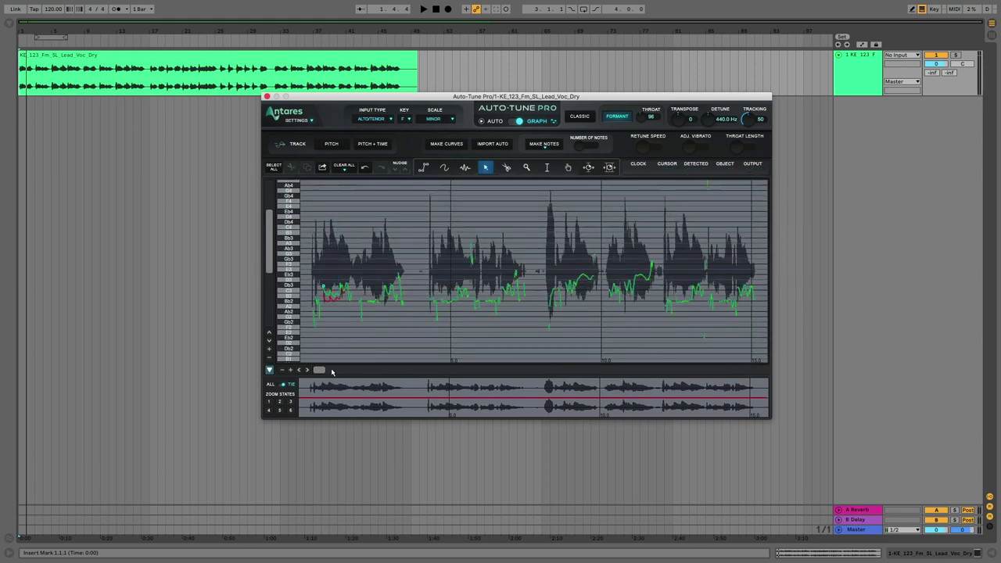
{"action": "left_click", "coordinate": [291, 372]}
{"action": "left_click", "coordinate": [292, 372]}
{"action": "left_click_drag", "start_coordinate": [319, 373], "coordinate": [315, 374]}
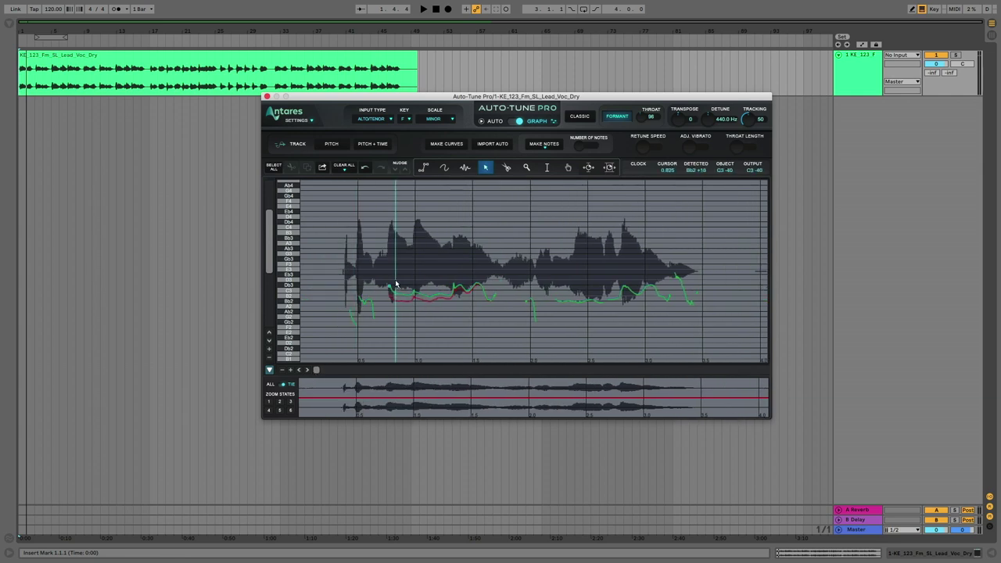
{"action": "left_click", "coordinate": [511, 207]}
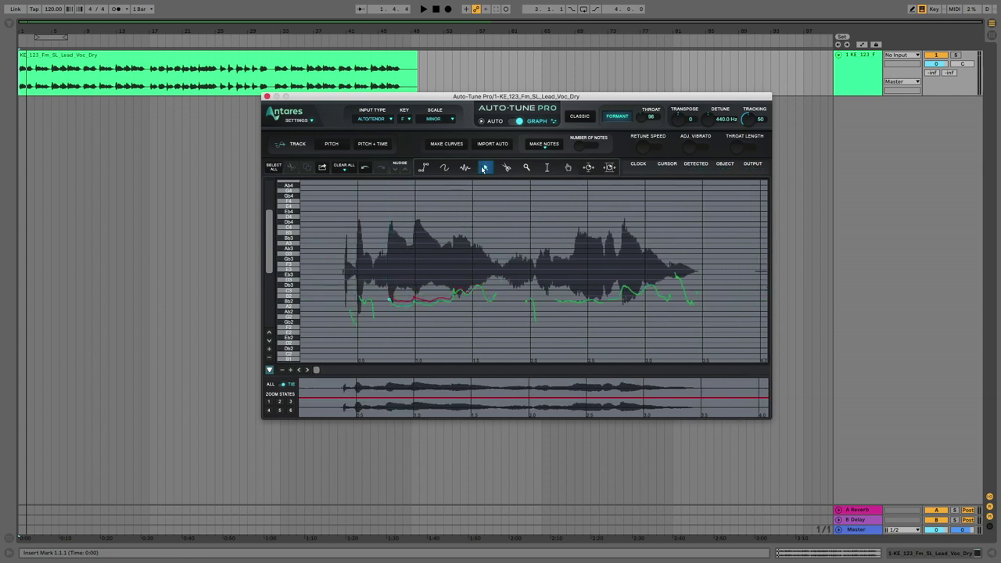
{"action": "left_click_drag", "start_coordinate": [388, 290], "coordinate": [438, 261]}
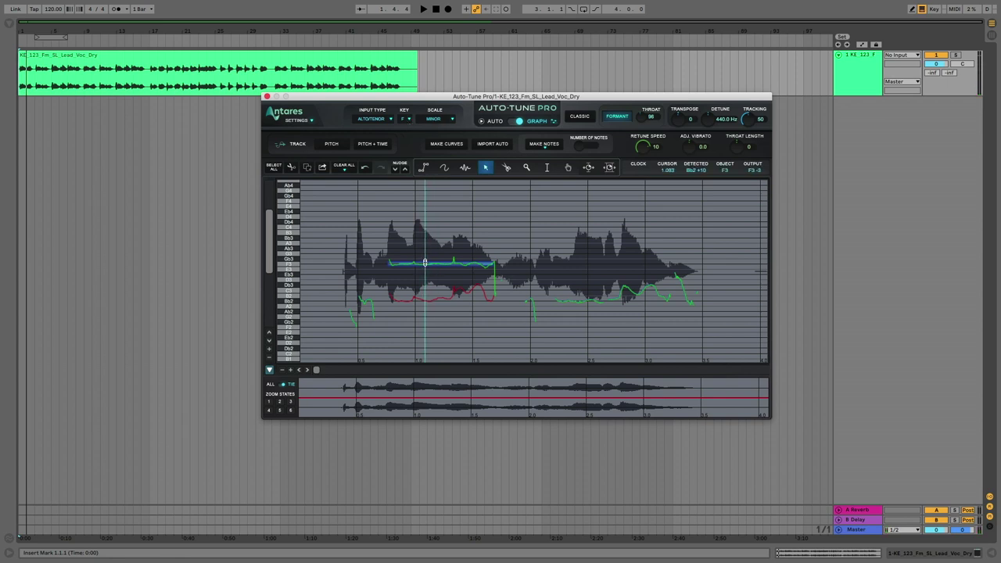
{"action": "key", "text": "space"}
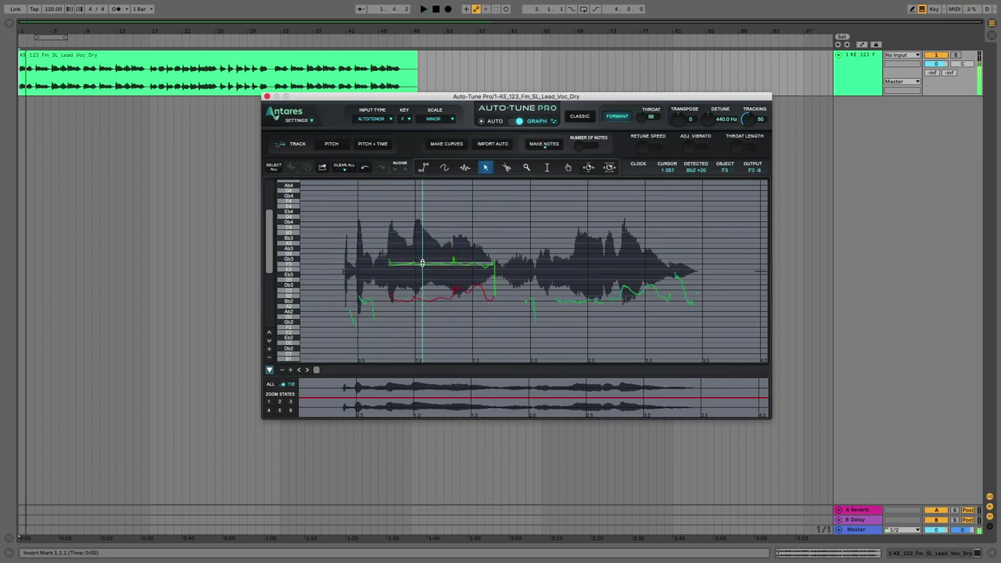
Move the opening phrase's correction note down to C3 and to Bb2, auditioning the result.
{"action": "left_click_drag", "start_coordinate": [425, 264], "coordinate": [422, 292]}
{"action": "key", "text": "space"}
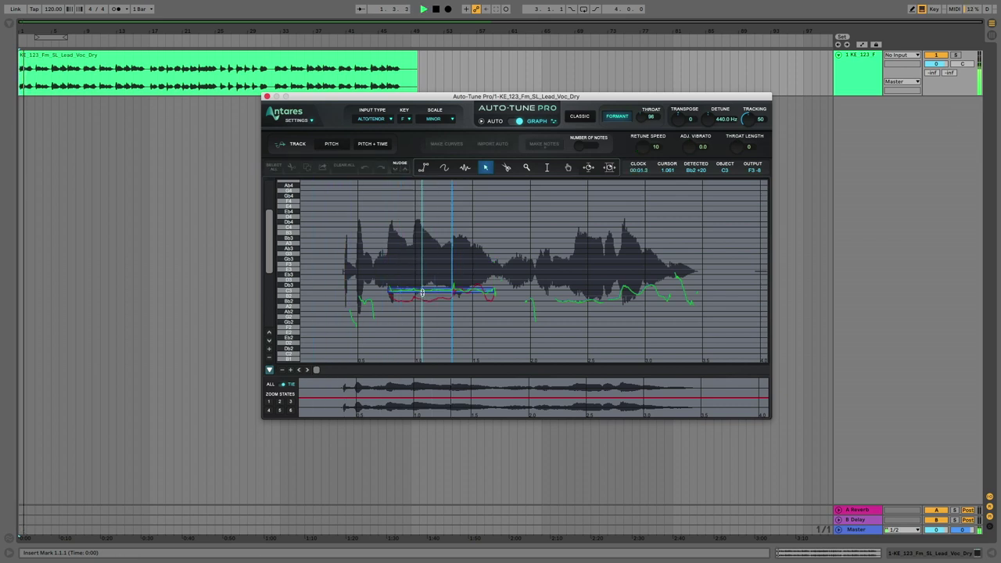
{"action": "key", "text": "space"}
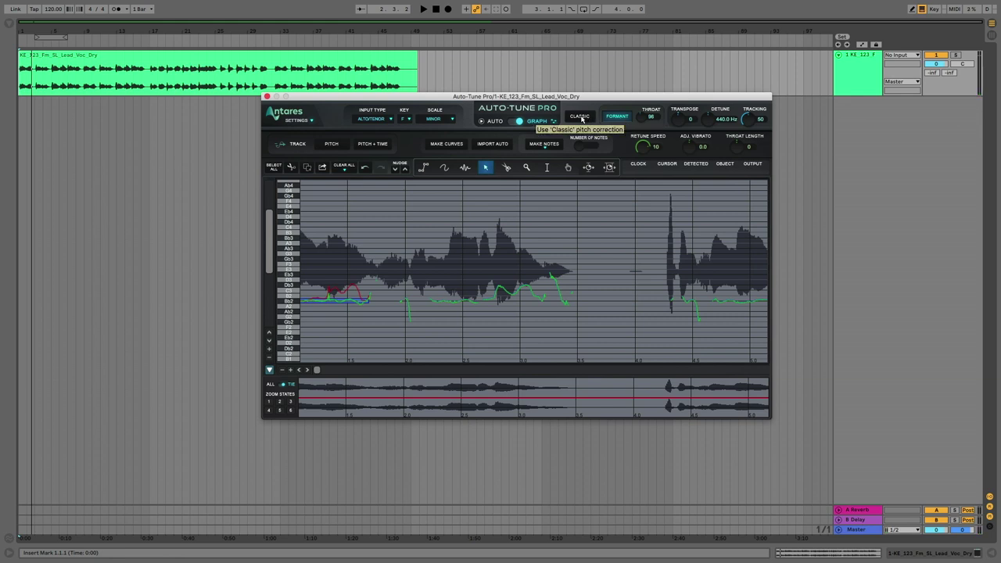
Audition the opening phrase with Classic pitch correction on, and switch Classic off again.
{"action": "left_click", "coordinate": [581, 118]}
{"action": "key", "text": "space"}
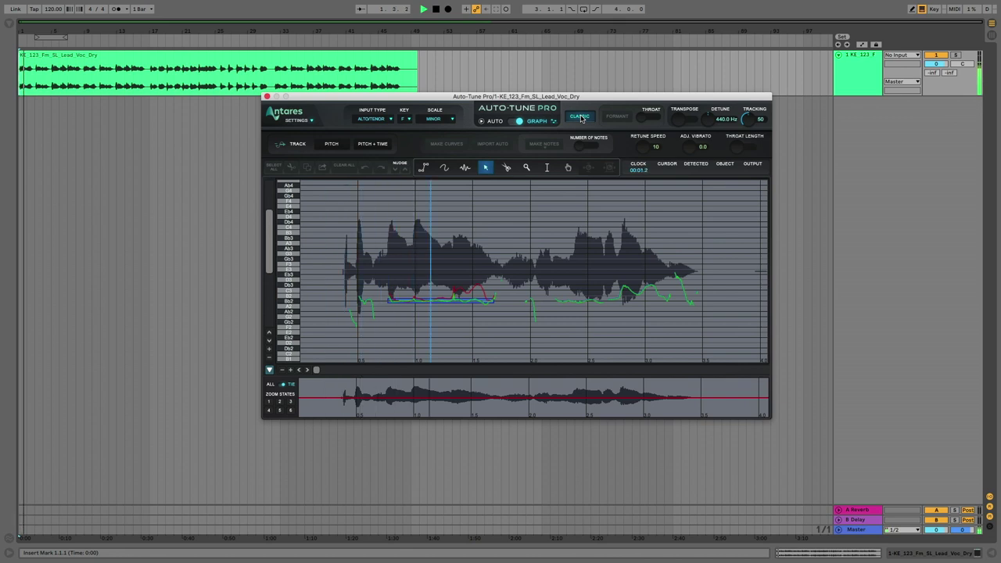
{"action": "left_click", "coordinate": [581, 119]}
{"action": "key", "text": "space"}
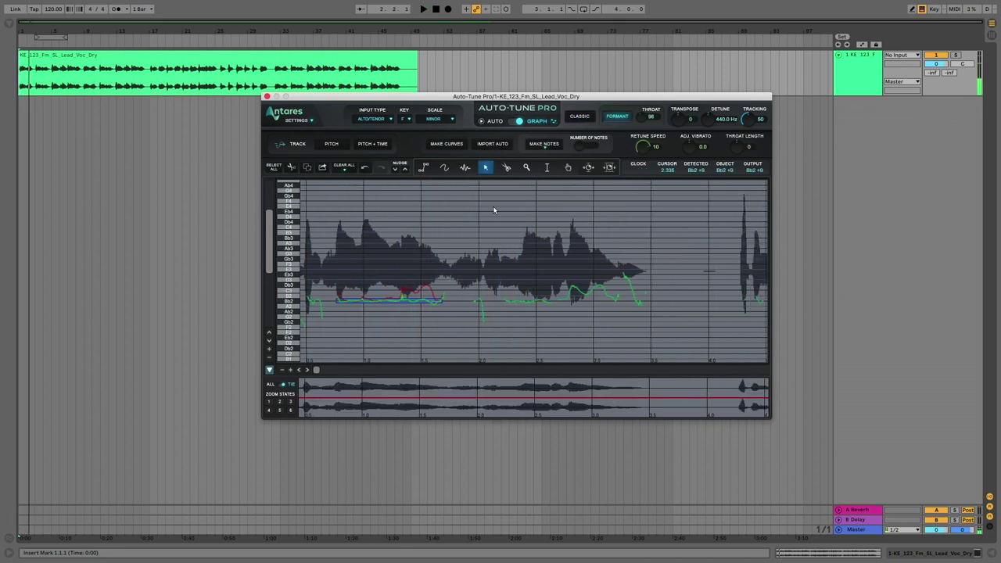
Audition the corrected phrase again, set the formant Throat value to 50 and play the vocal with it.
{"action": "key", "text": "space"}
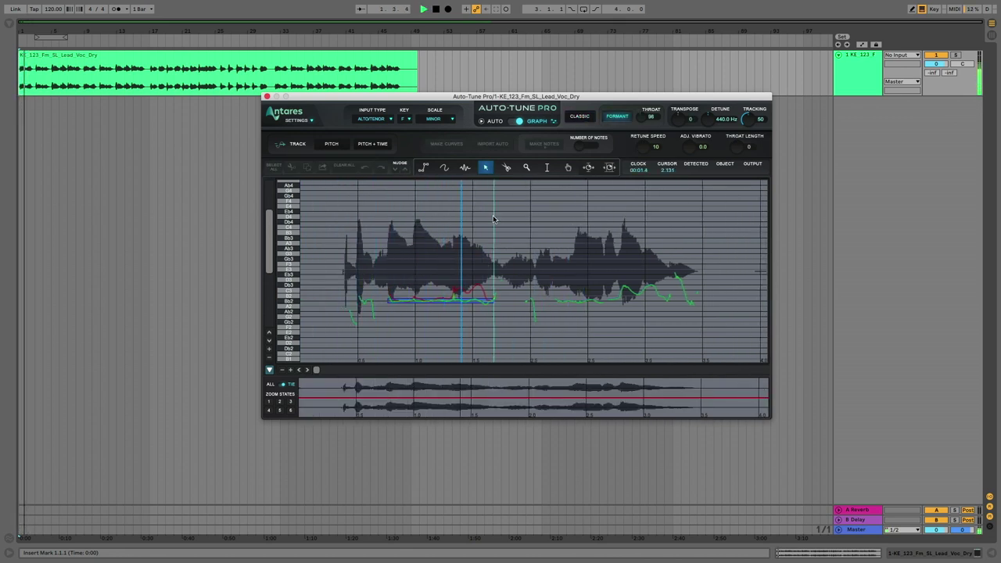
{"action": "key", "text": "space"}
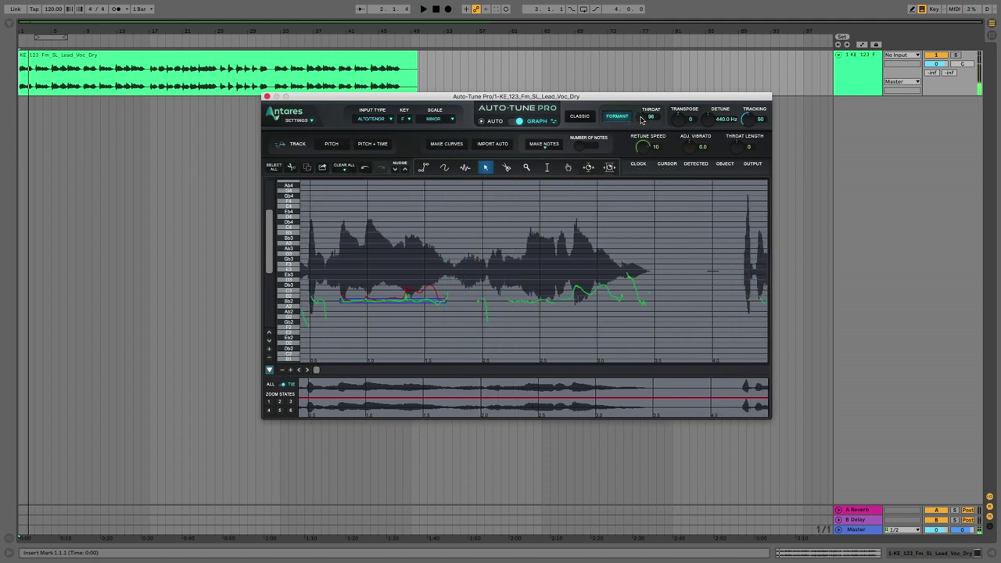
{"action": "key", "text": "space"}
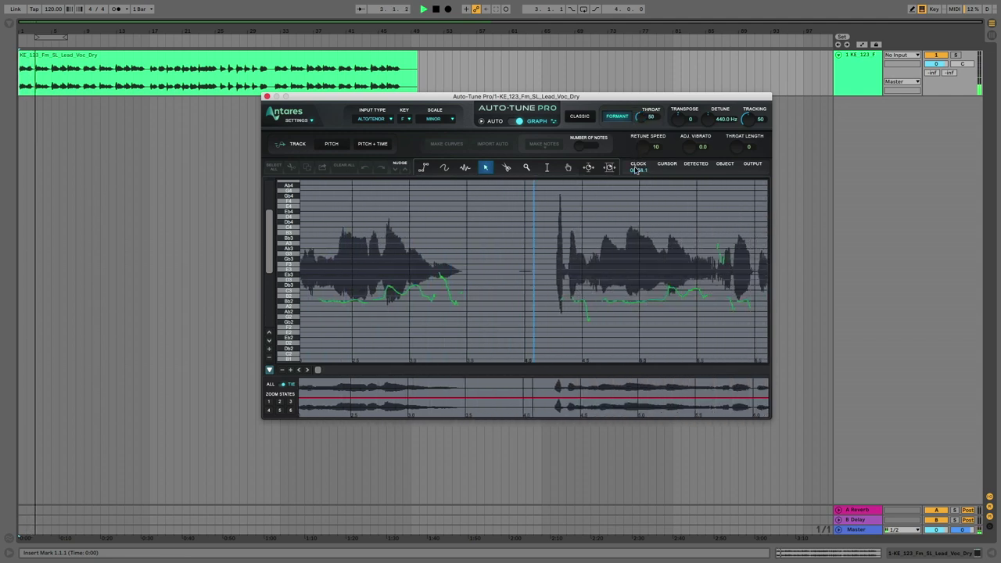
{"action": "key", "text": "space"}
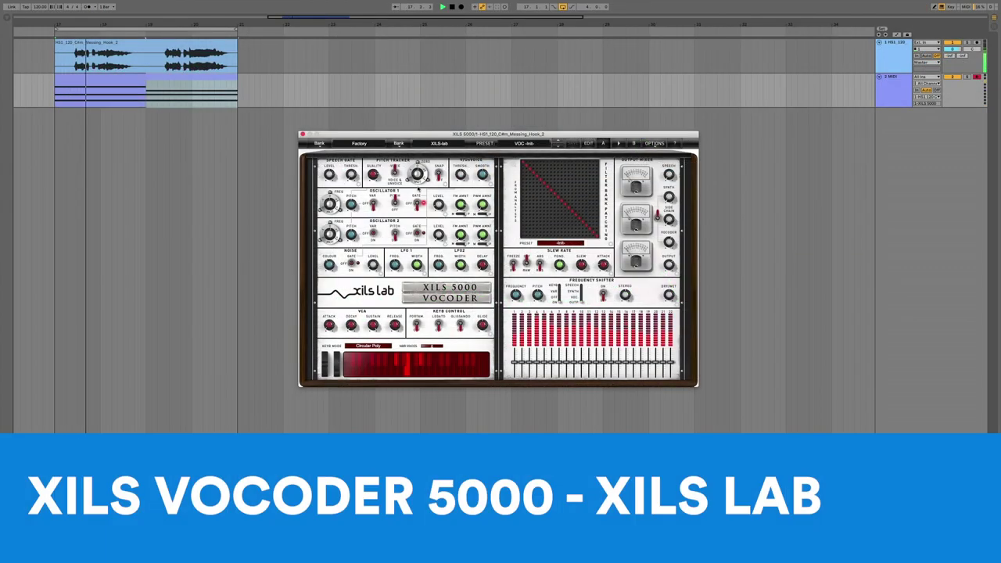
Set oscillator 1's coarse tune to -12 semitones in the XILS 5000 vocoder while the hook plays.
{"action": "mouse_move", "coordinate": [352, 225]}
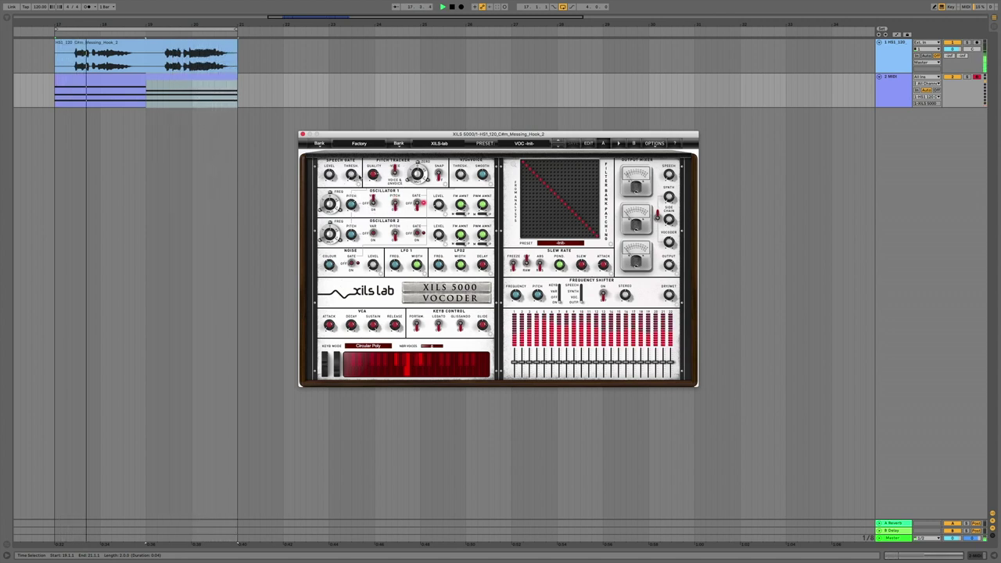
{"action": "mouse_move", "coordinate": [360, 183]}
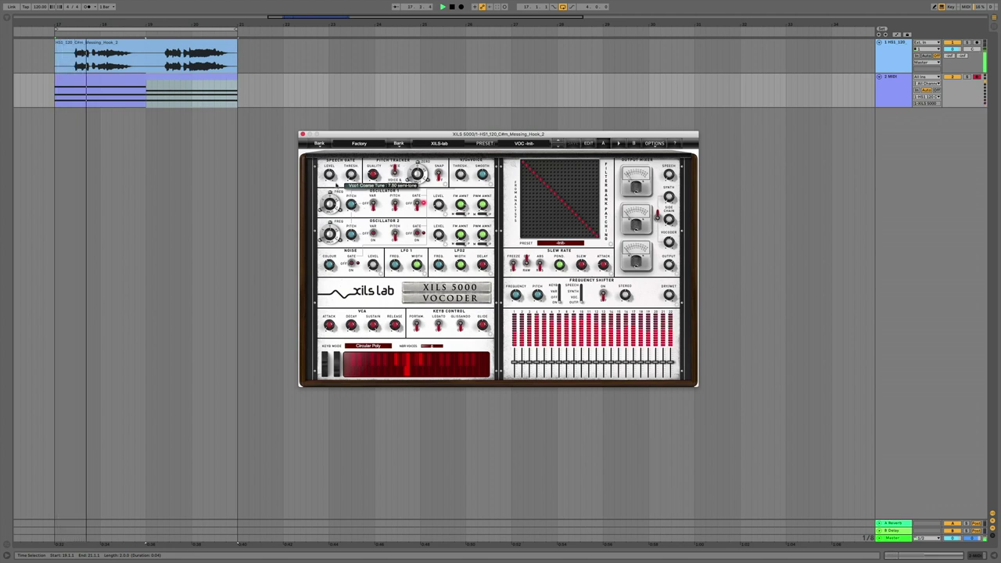
{"action": "left_click_drag", "start_coordinate": [336, 183], "coordinate": [341, 255]}
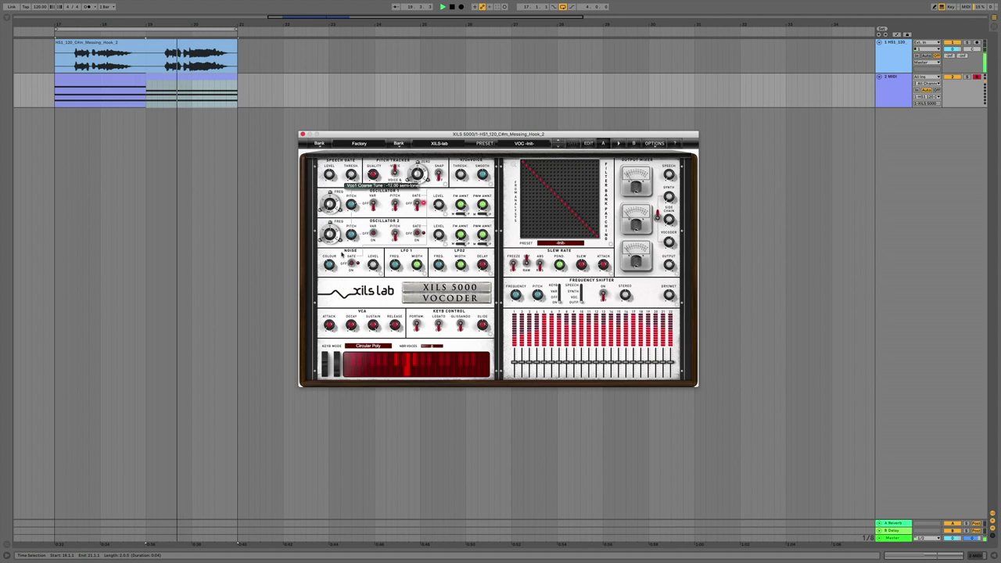
Lower oscillator 1's FM amount to 0% and choose the Formant +3 preset for the filter bank patching matrix.
{"action": "mouse_move", "coordinate": [461, 224]}
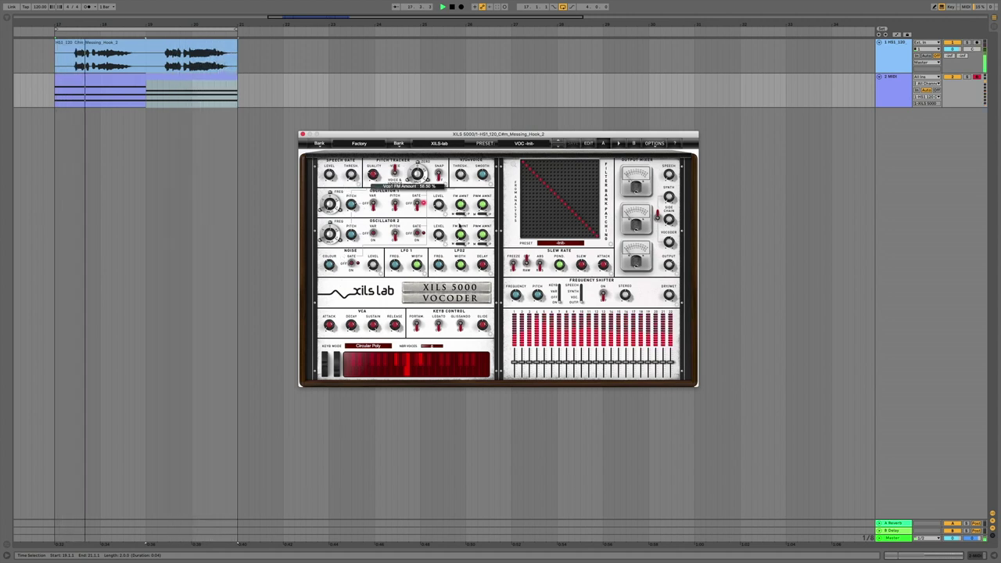
{"action": "left_click_drag", "start_coordinate": [461, 224], "coordinate": [461, 260]}
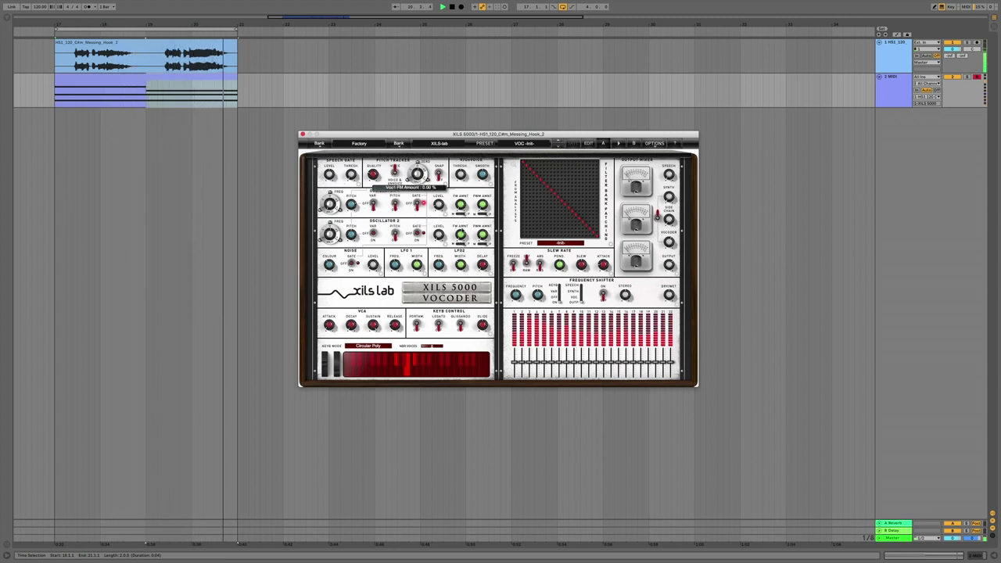
{"action": "left_click", "coordinate": [559, 242]}
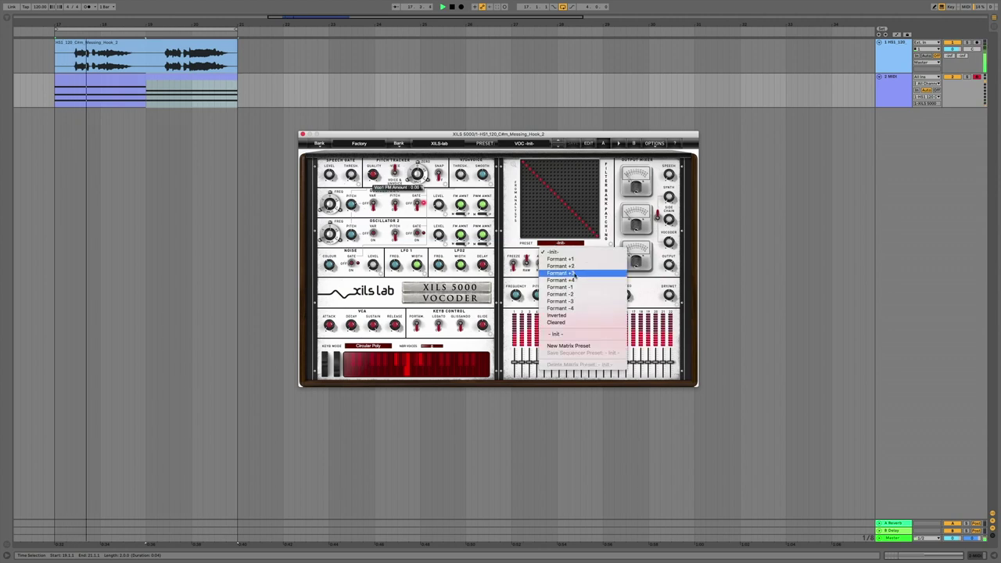
{"action": "left_click", "coordinate": [575, 272]}
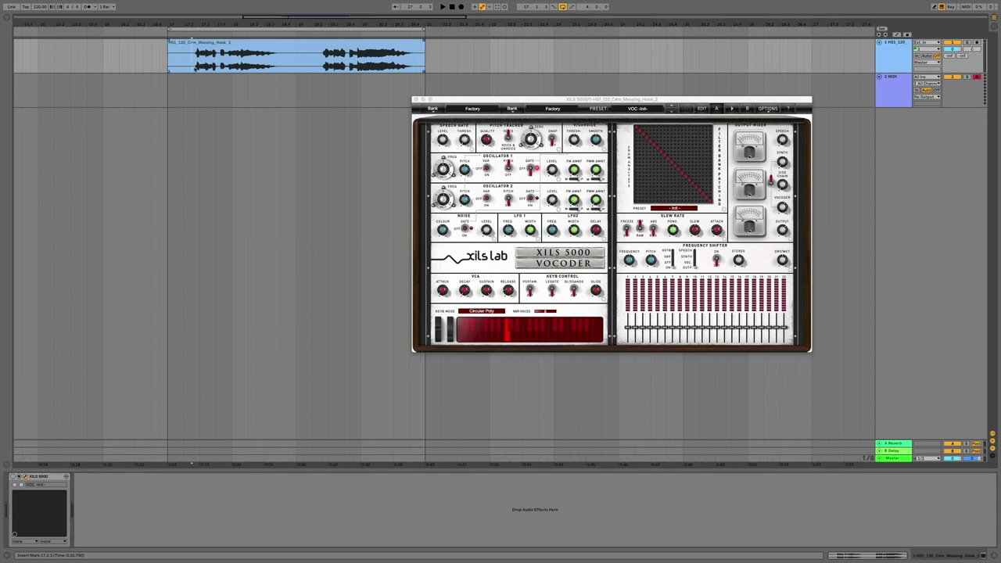
Play the hook, route the MIDI track's output to the vocal track's XILS 5000 and release the held key on its keyboard.
{"action": "key", "text": "space"}
{"action": "left_click", "coordinate": [890, 85]}
{"action": "left_click", "coordinate": [923, 97]}
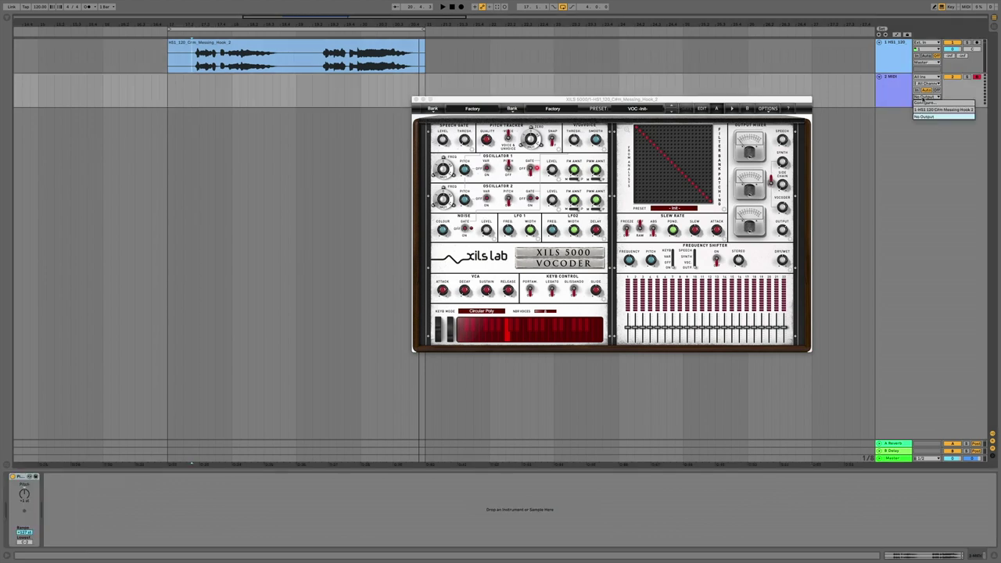
{"action": "left_click", "coordinate": [925, 110]}
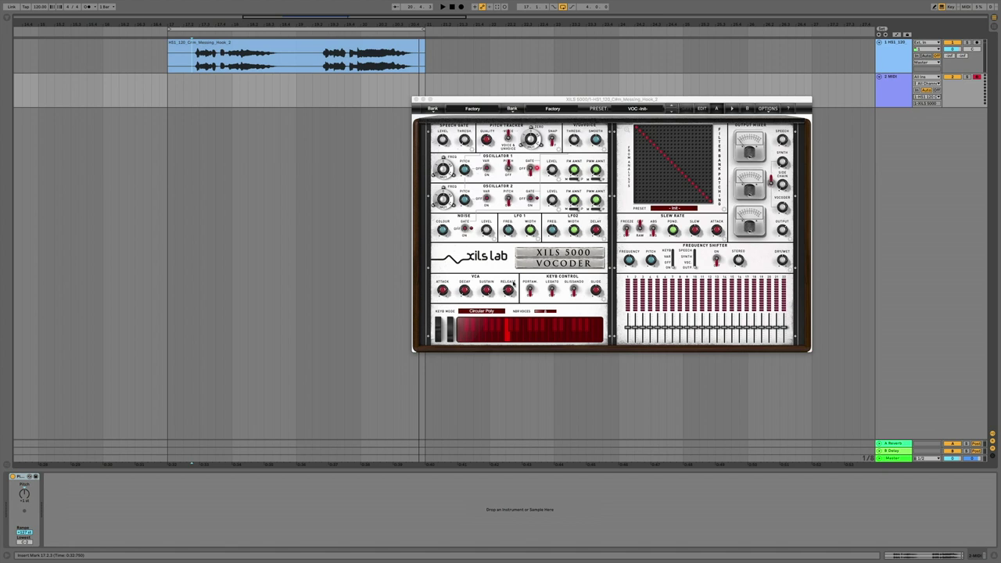
{"action": "left_click", "coordinate": [506, 337]}
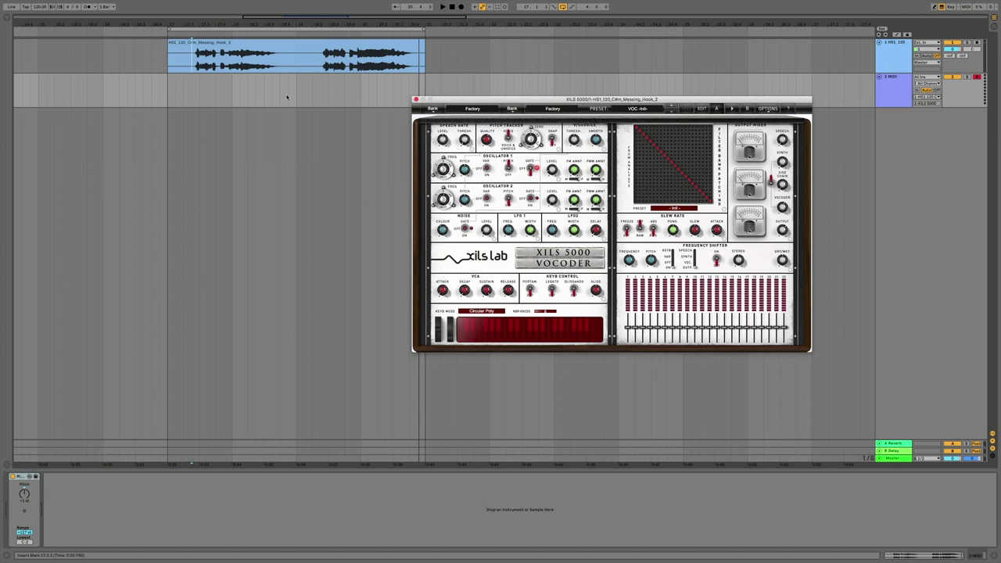
Play the vocoded hook from bar 17 and set the vocoder's keyboard mode to Mono.
{"action": "left_click", "coordinate": [168, 103]}
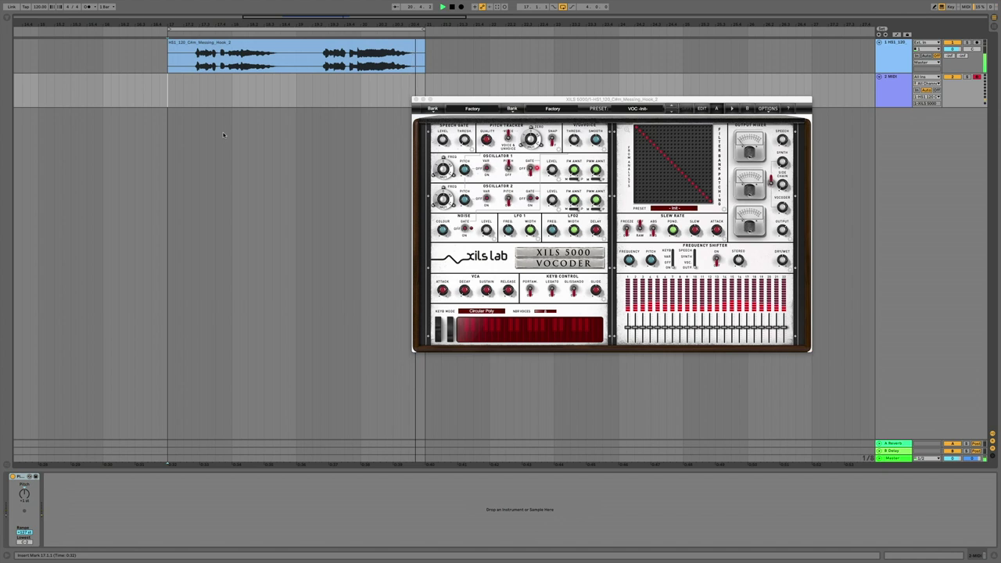
{"action": "left_click", "coordinate": [466, 313]}
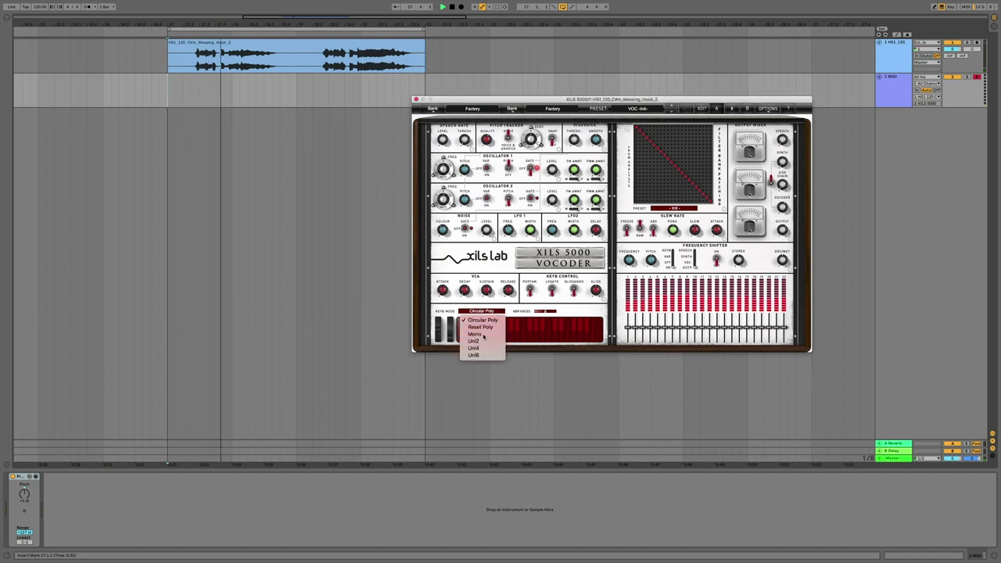
{"action": "left_click", "coordinate": [473, 325]}
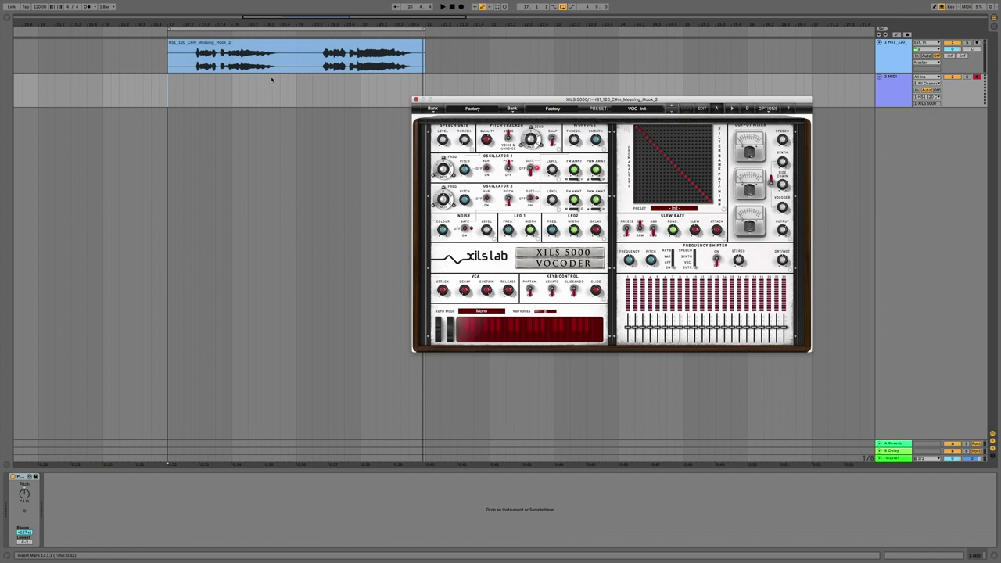
Play the vocal hook from its start and set oscillator 1's PWM amount to 78%.
{"action": "left_click", "coordinate": [169, 69]}
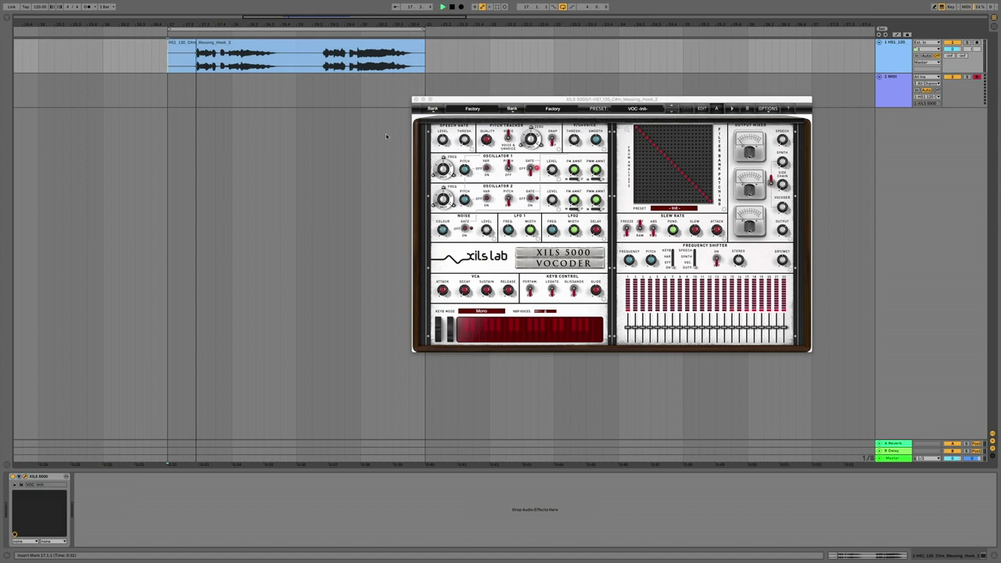
{"action": "left_click", "coordinate": [596, 141]}
{"action": "mouse_move", "coordinate": [575, 170]}
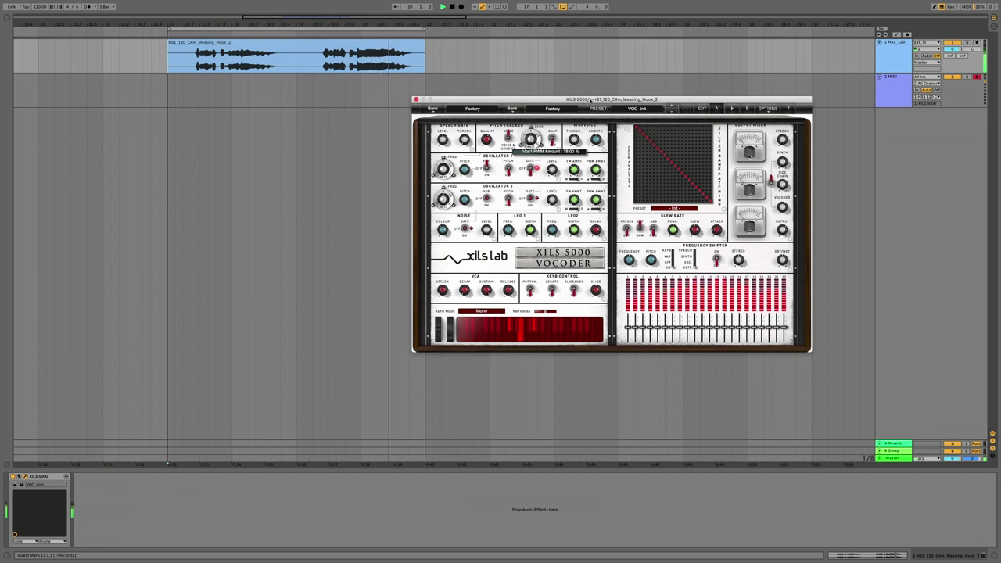
Set the vocoder's keyboard mode to Uni6.
{"action": "left_click", "coordinate": [485, 311]}
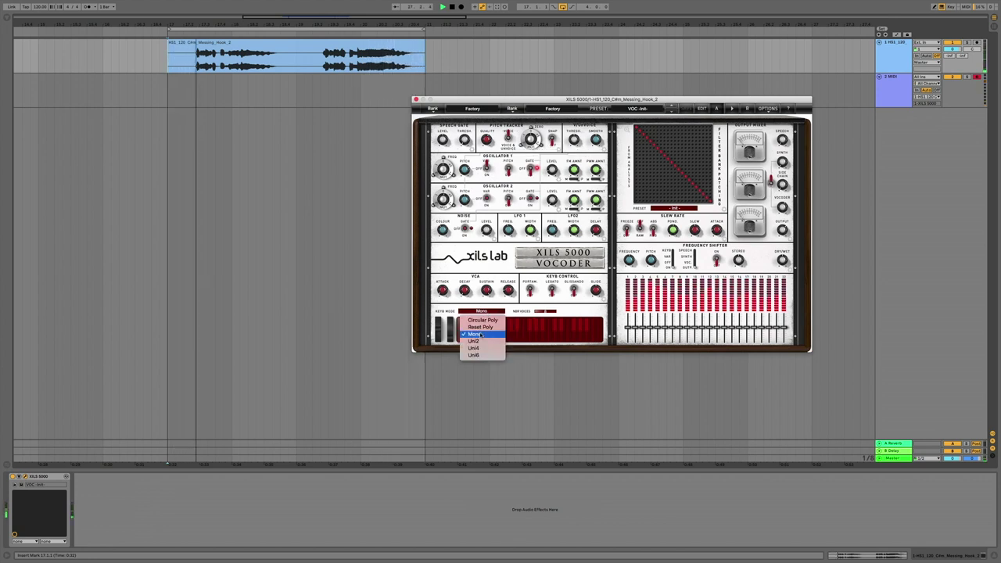
{"action": "left_click", "coordinate": [470, 351]}
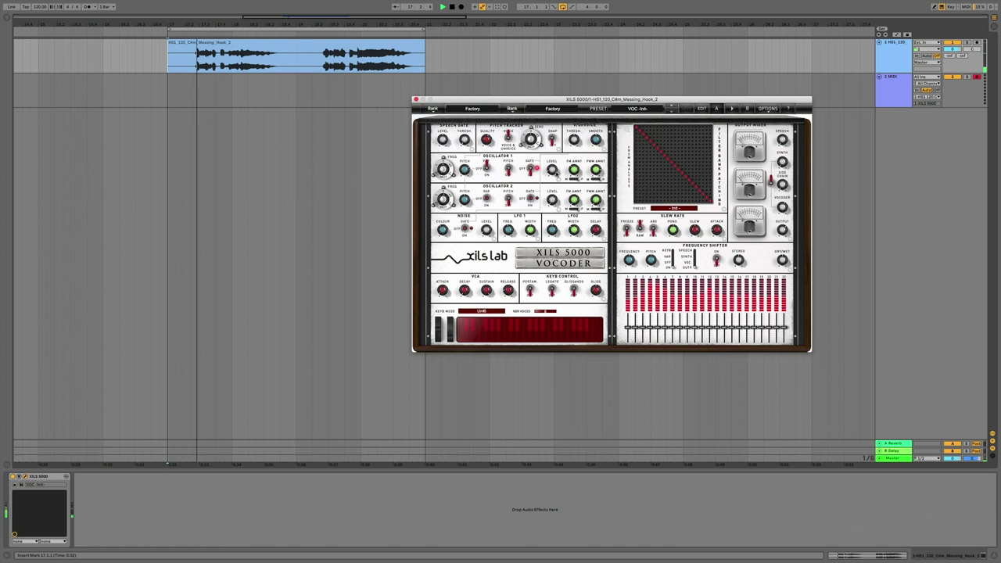
Try the Formant +1 preset on the filter bank patching matrix, and replace it with Formant +3.
{"action": "left_click", "coordinate": [679, 210]}
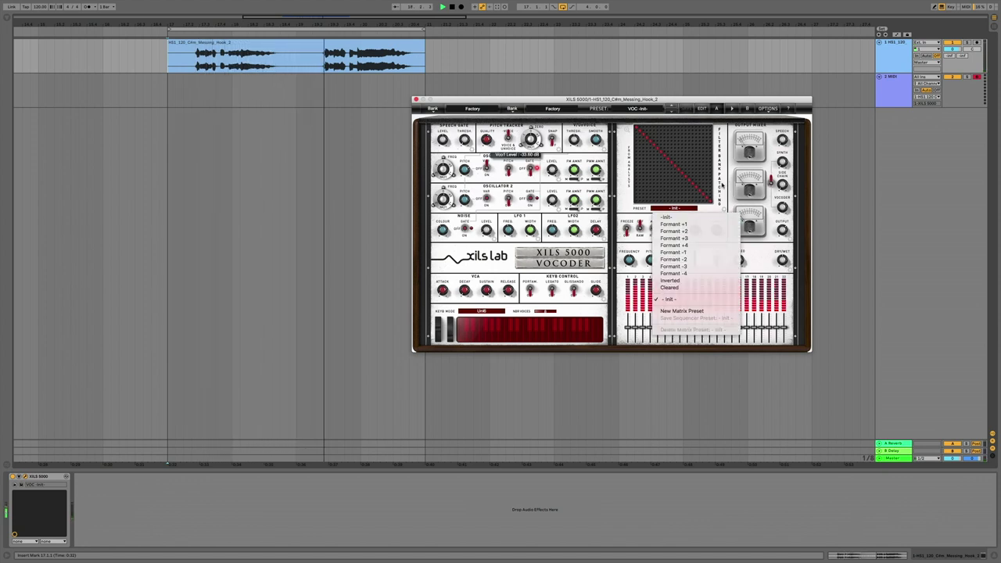
{"action": "left_click", "coordinate": [721, 185]}
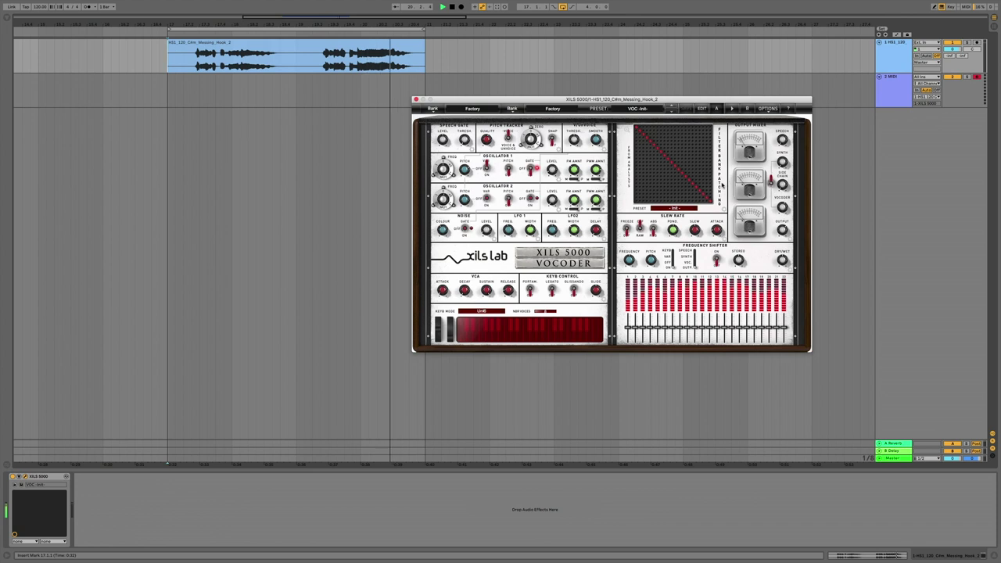
{"action": "left_click", "coordinate": [683, 209]}
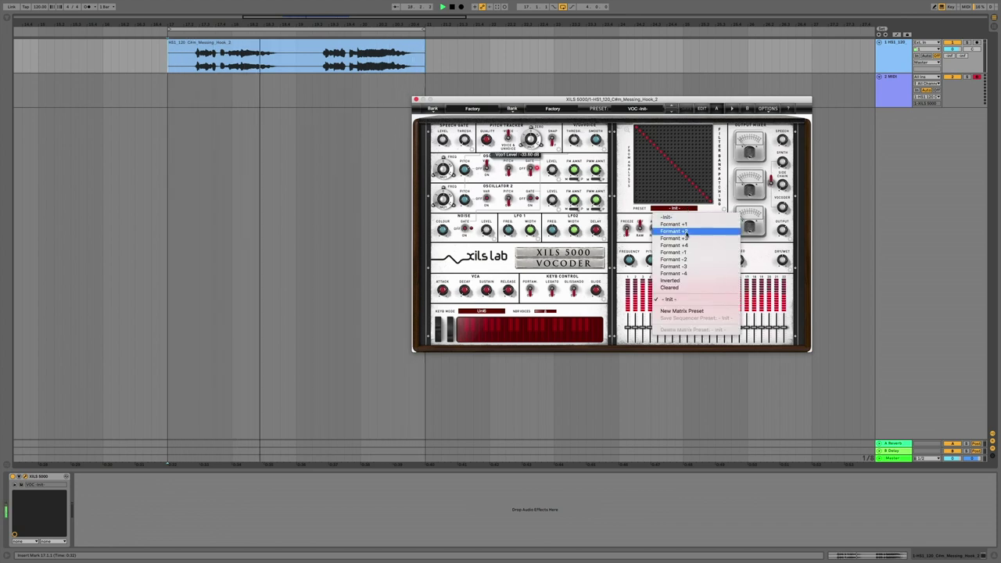
{"action": "left_click", "coordinate": [674, 225]}
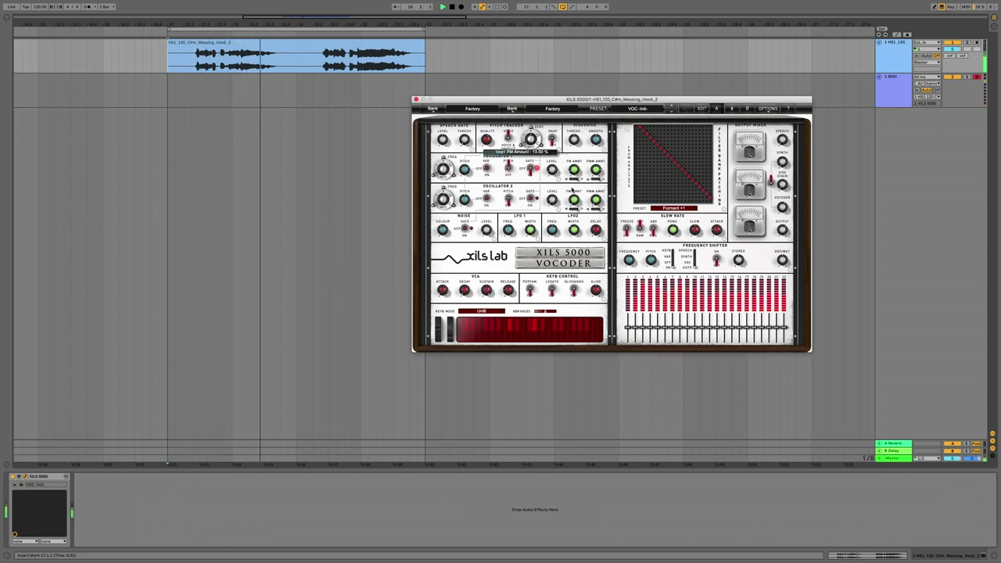
{"action": "left_click", "coordinate": [673, 208]}
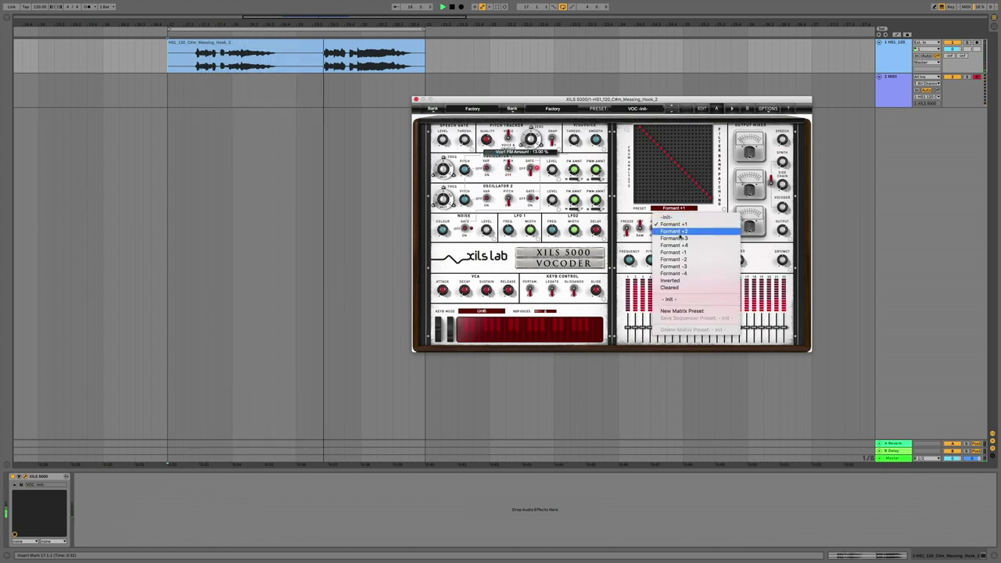
{"action": "left_click", "coordinate": [678, 238]}
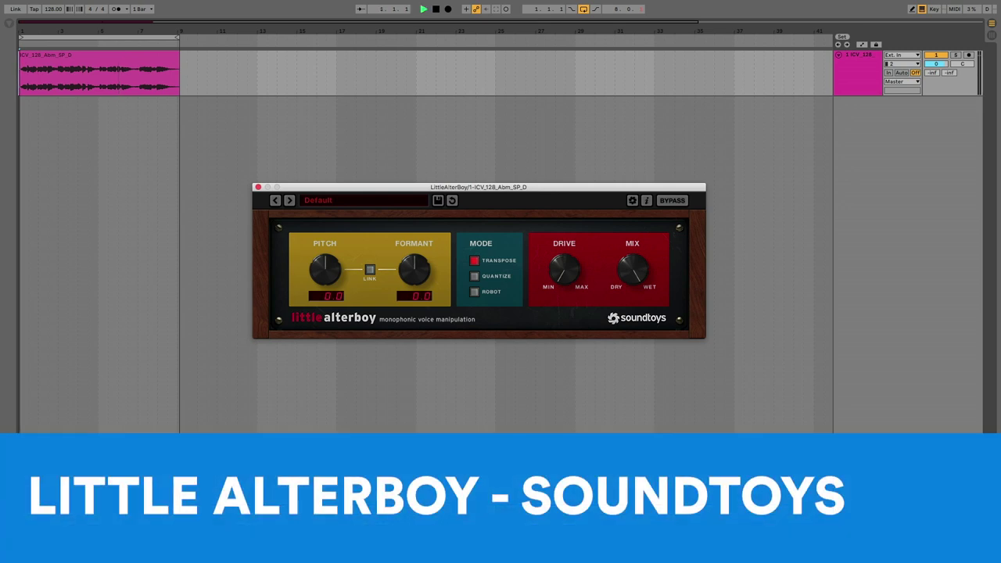
In Little AlterBoy, set the formant to -12.0, the pitch to 7.0 and the mix to about halfway.
{"action": "left_click_drag", "start_coordinate": [413, 269], "coordinate": [414, 290]}
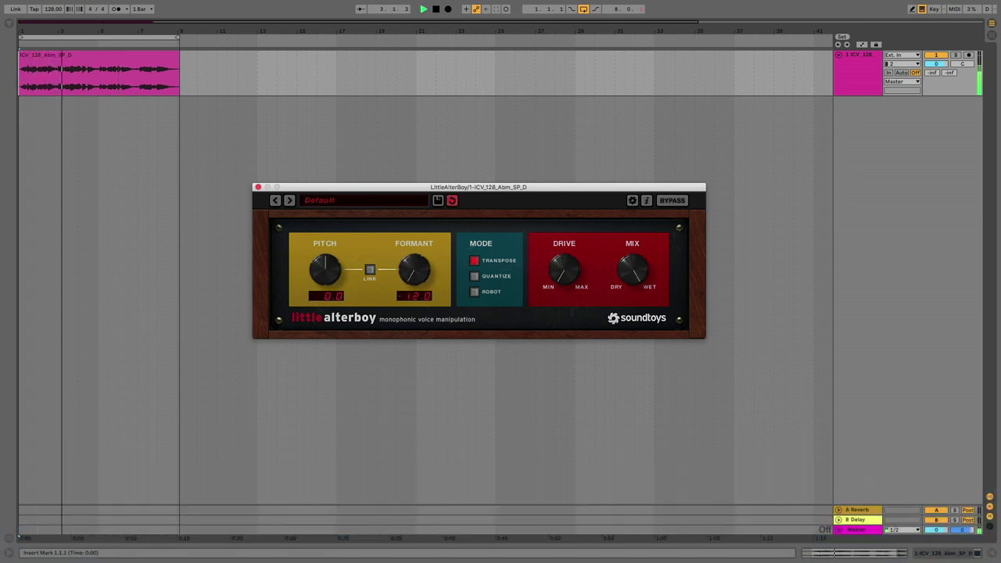
{"action": "left_click_drag", "start_coordinate": [324, 269], "coordinate": [324, 250]}
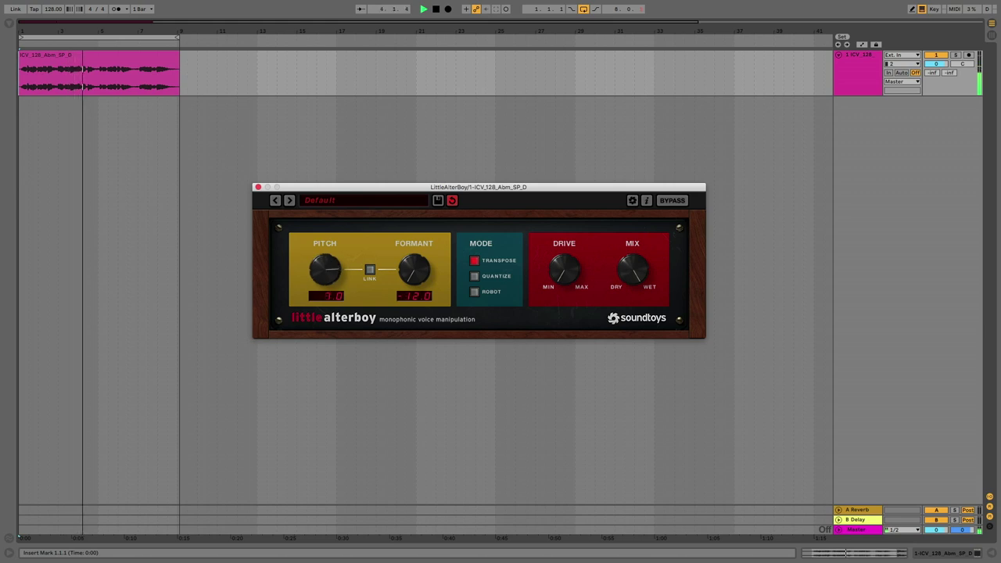
{"action": "left_click_drag", "start_coordinate": [634, 268], "coordinate": [634, 263]}
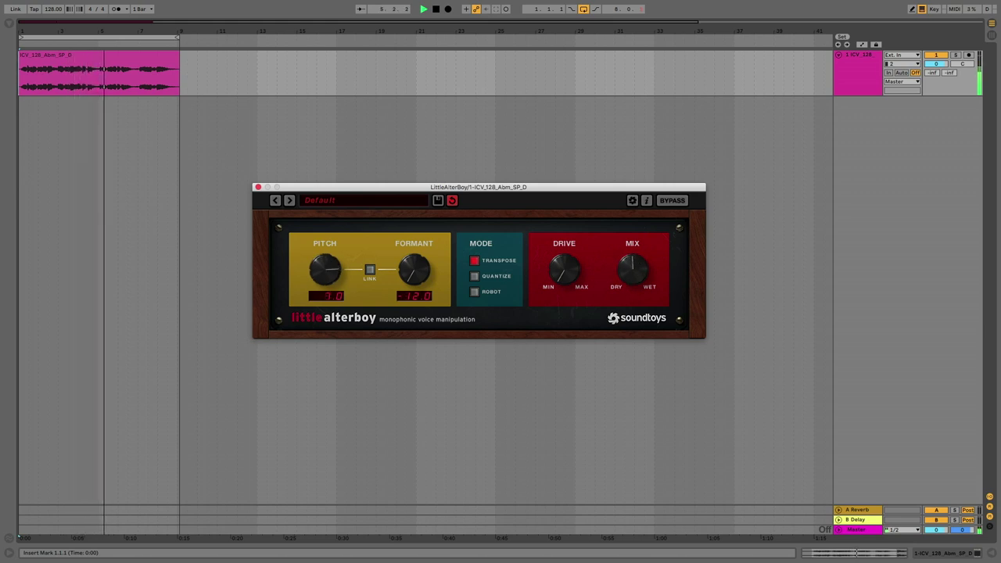
Switch Little AlterBoy to Quantize mode, set the formant to -2.0 and lower the pitch.
{"action": "left_click", "coordinate": [474, 276]}
{"action": "left_click_drag", "start_coordinate": [413, 270], "coordinate": [414, 250]}
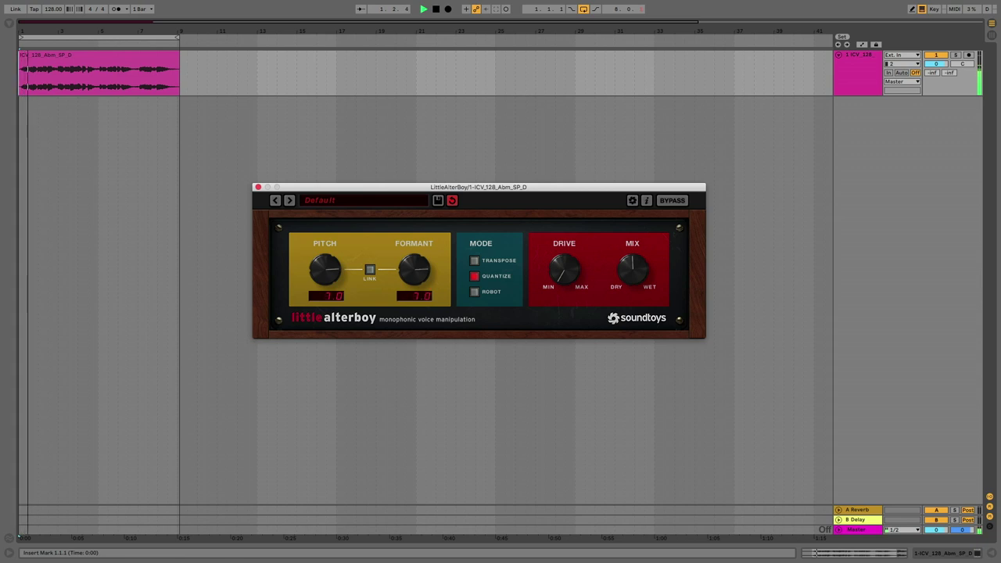
{"action": "left_click_drag", "start_coordinate": [413, 250], "coordinate": [414, 257]}
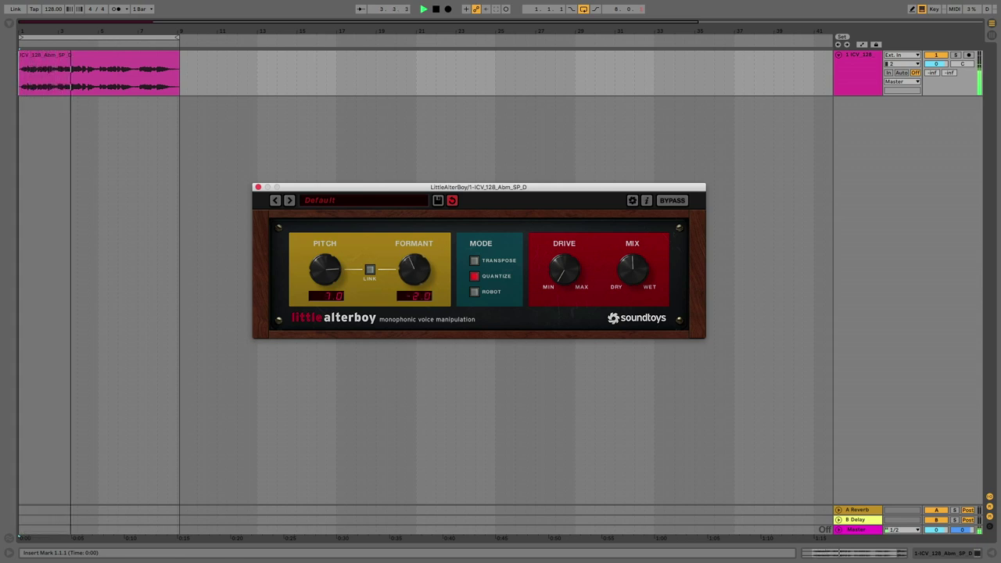
{"action": "left_click_drag", "start_coordinate": [324, 269], "coordinate": [324, 275]}
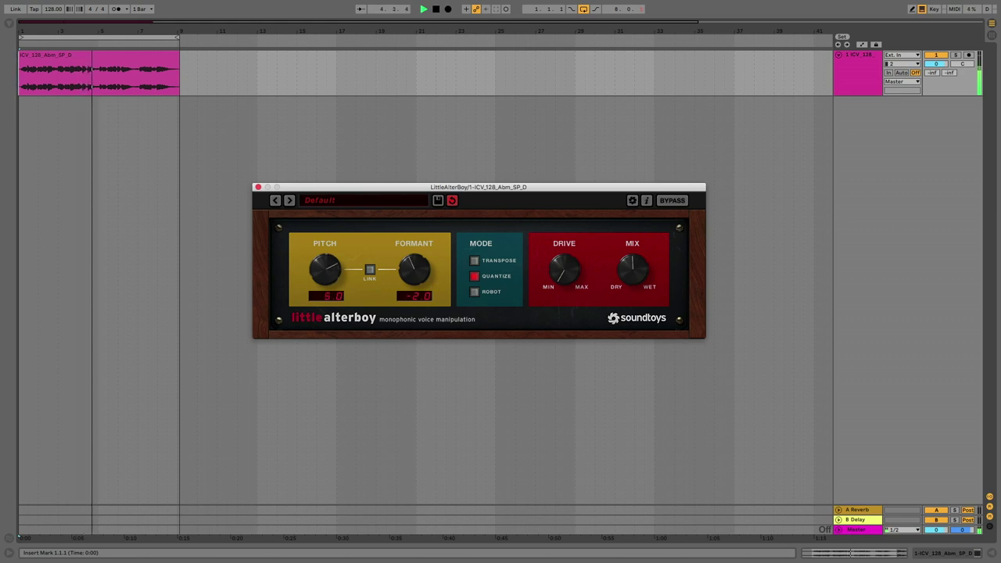
{"action": "left_click_drag", "start_coordinate": [324, 275], "coordinate": [325, 283]}
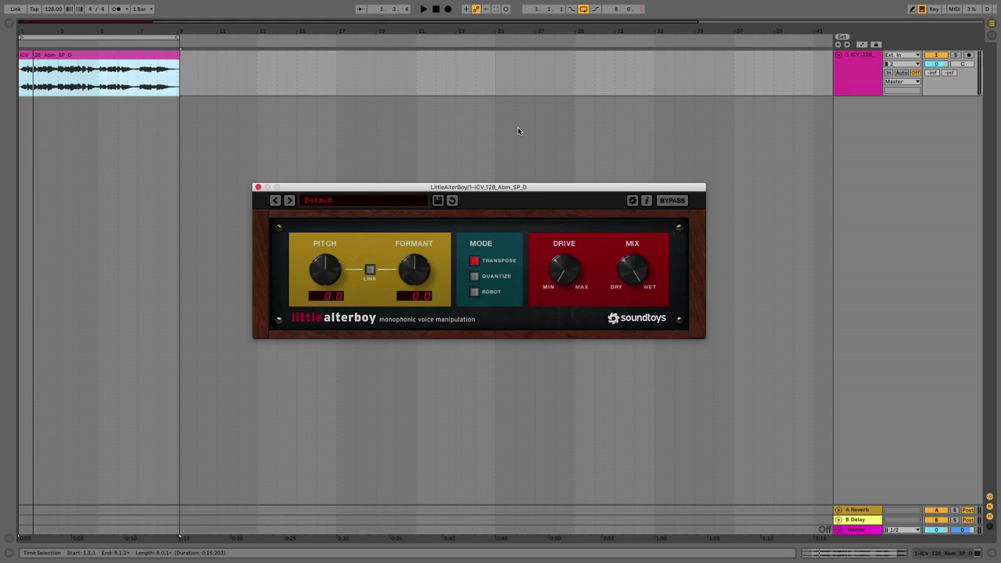
Play the vocal loop through Little AlterBoy at its default settings and stop playback.
{"action": "left_click", "coordinate": [437, 10]}
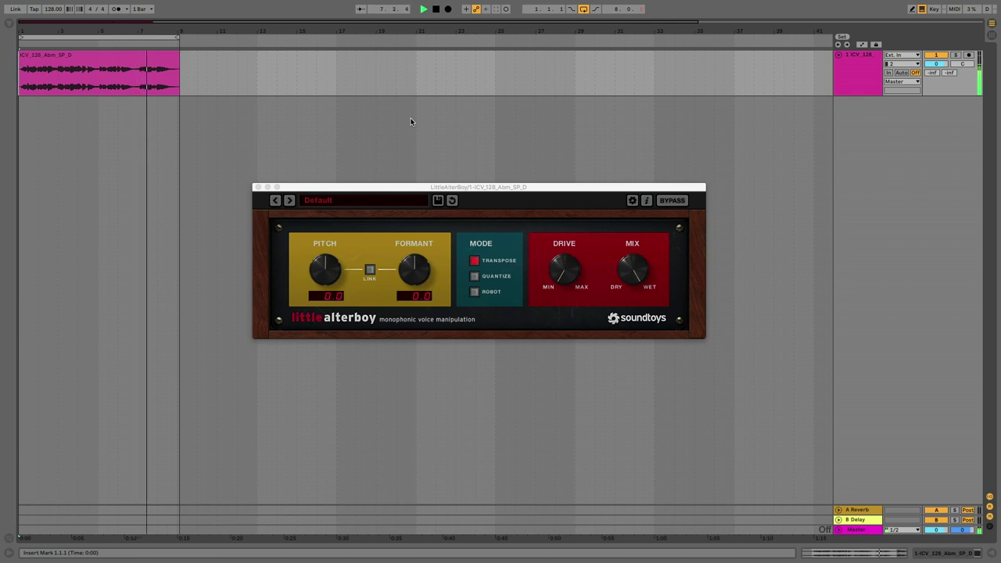
{"action": "key", "text": "space"}
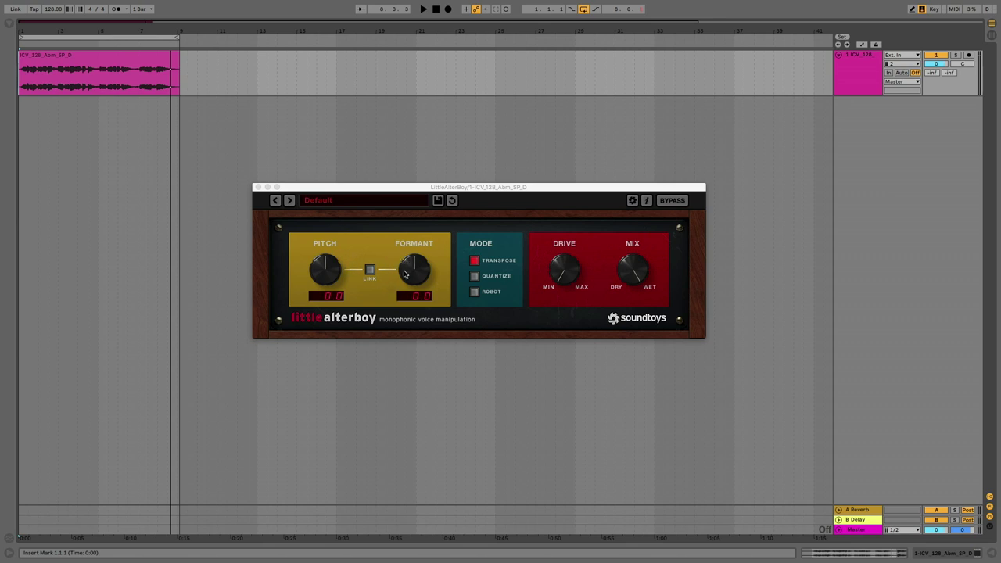
Play the vocal loop while raising Little AlterBoy's formant.
{"action": "key", "text": "space"}
{"action": "mouse_move", "coordinate": [413, 274]}
{"action": "left_mouse_down"}
{"action": "mouse_move", "coordinate": [404, 331]}
{"action": "mouse_move", "coordinate": [405, 266]}
{"action": "left_mouse_up"}
{"action": "left_click_drag", "start_coordinate": [402, 208], "coordinate": [391, 175]}
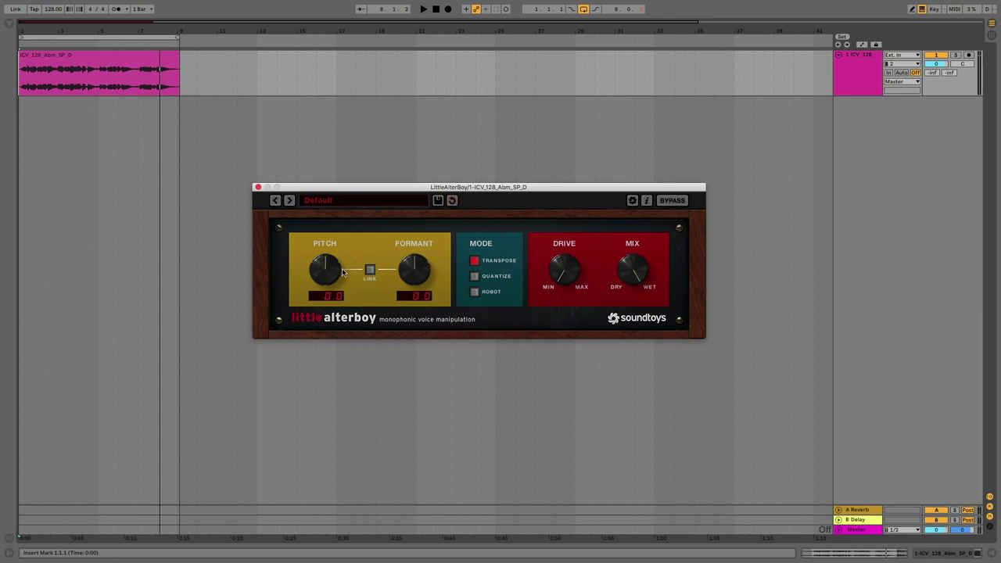
Play the vocal loop and sweep the pitch down to -12.0 and up to 12.0.
{"action": "key", "text": "space"}
{"action": "left_click_drag", "start_coordinate": [331, 271], "coordinate": [327, 281]}
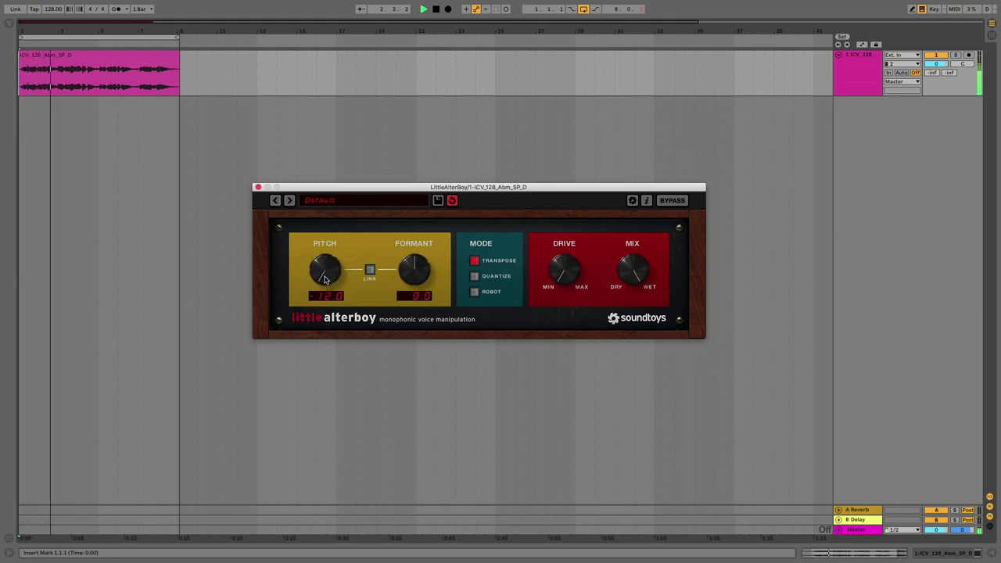
{"action": "left_click_drag", "start_coordinate": [322, 276], "coordinate": [320, 224]}
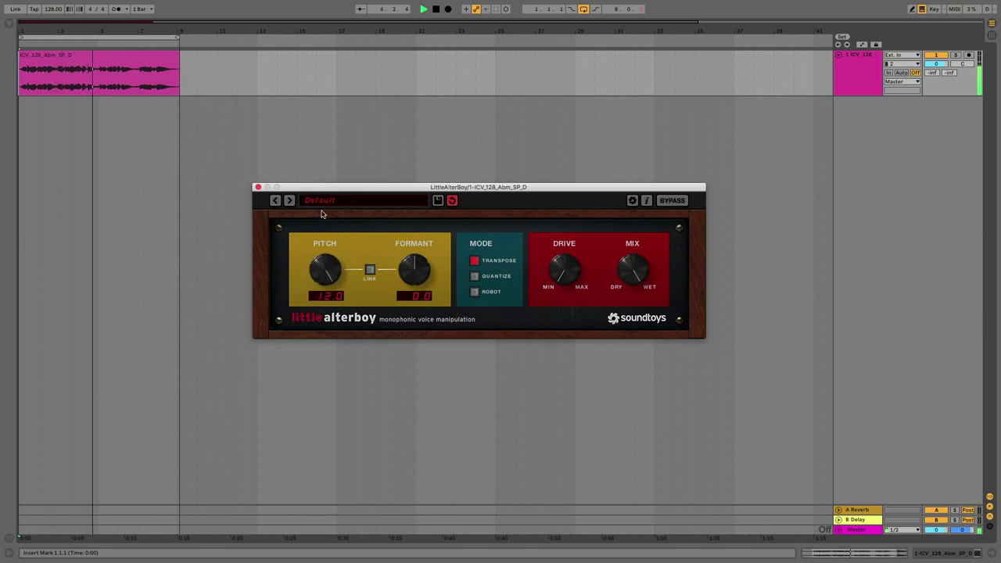
Return the pitch to 0.0, stop playback and try the link between pitch and formant.
{"action": "left_click_drag", "start_coordinate": [327, 257], "coordinate": [328, 281]}
{"action": "key", "text": "space"}
{"action": "left_click", "coordinate": [369, 269]}
{"action": "mouse_move", "coordinate": [326, 271]}
{"action": "left_mouse_down"}
{"action": "mouse_move", "coordinate": [326, 332]}
{"action": "mouse_move", "coordinate": [321, 214]}
{"action": "mouse_move", "coordinate": [324, 268]}
{"action": "left_mouse_up"}
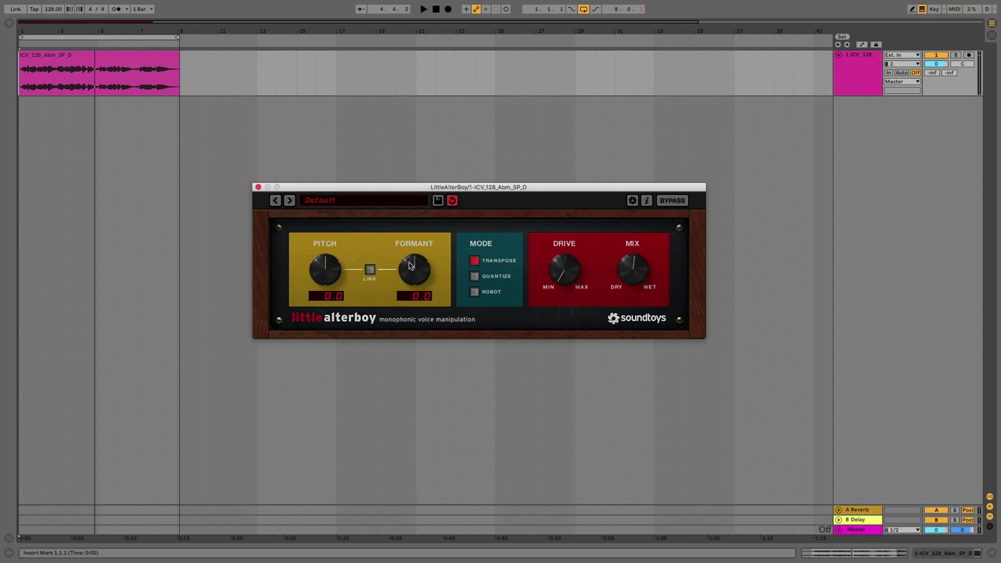
Play the vocal loop with the formant at -12.0 and lower the pitch to -12.0.
{"action": "key", "text": "space"}
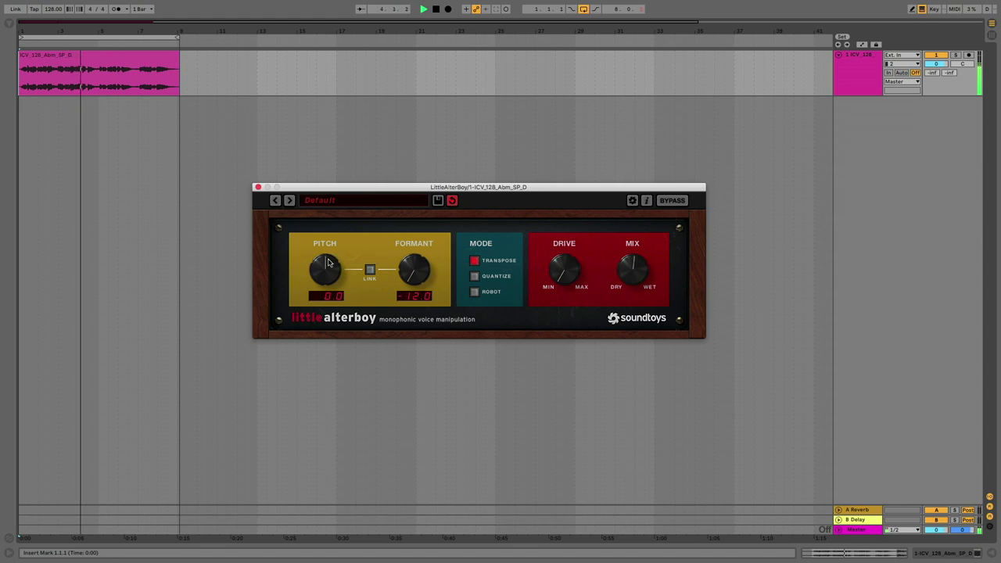
{"action": "left_click_drag", "start_coordinate": [326, 264], "coordinate": [319, 335]}
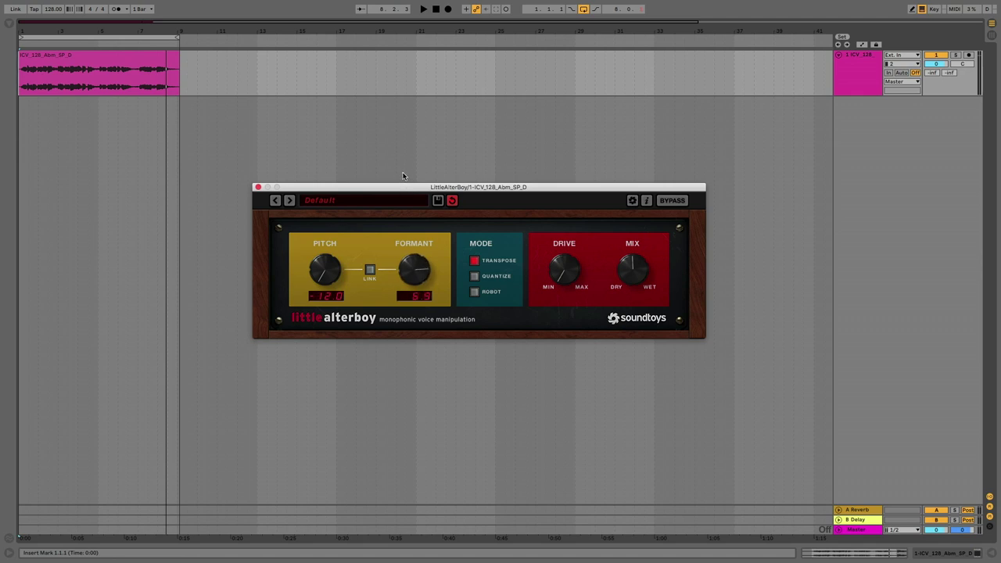
Replay the vocal loop, raise the pitch to 7.0, set the formant to 0.0 and stop playback.
{"action": "key", "text": "space"}
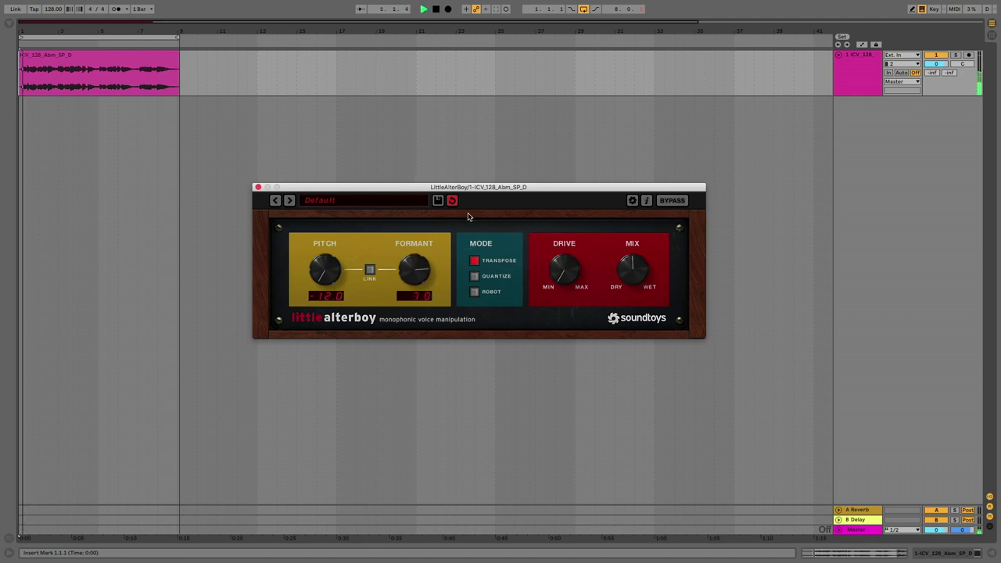
{"action": "left_click_drag", "start_coordinate": [319, 267], "coordinate": [324, 176]}
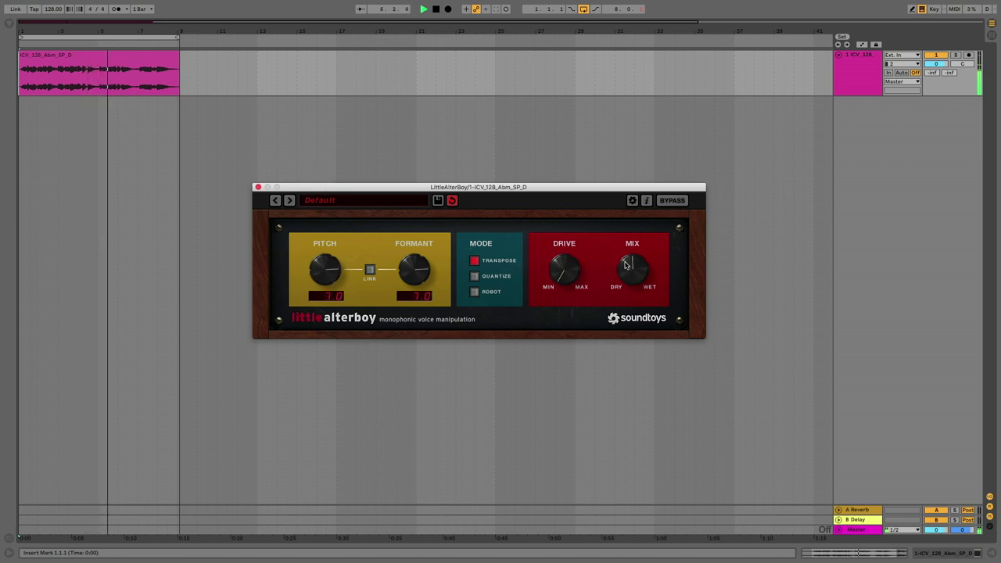
{"action": "left_click_drag", "start_coordinate": [409, 275], "coordinate": [406, 304]}
{"action": "key", "text": "space"}
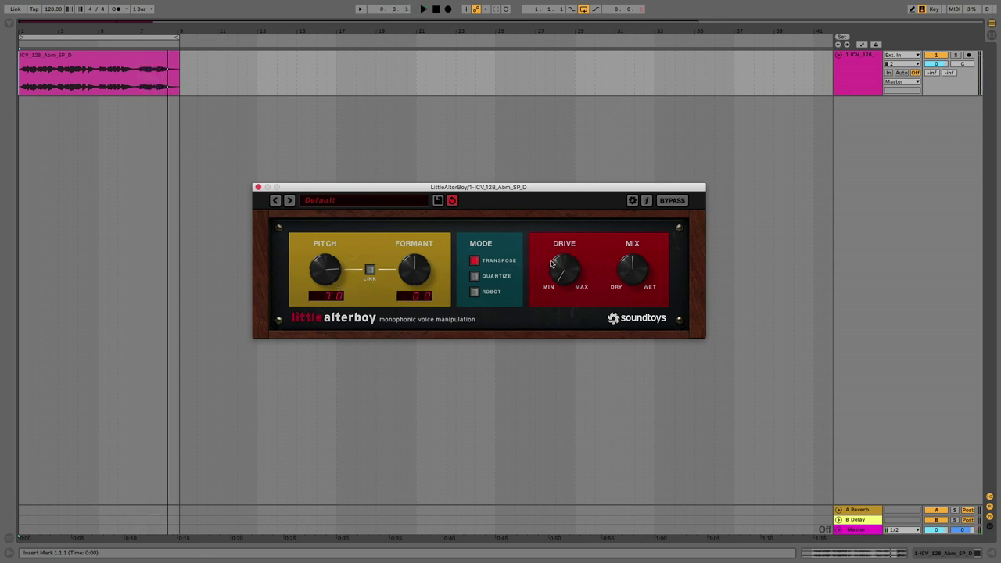
Switch Little AlterBoy to Quantize mode and raise the pitch to 12.0.
{"action": "left_click", "coordinate": [494, 279]}
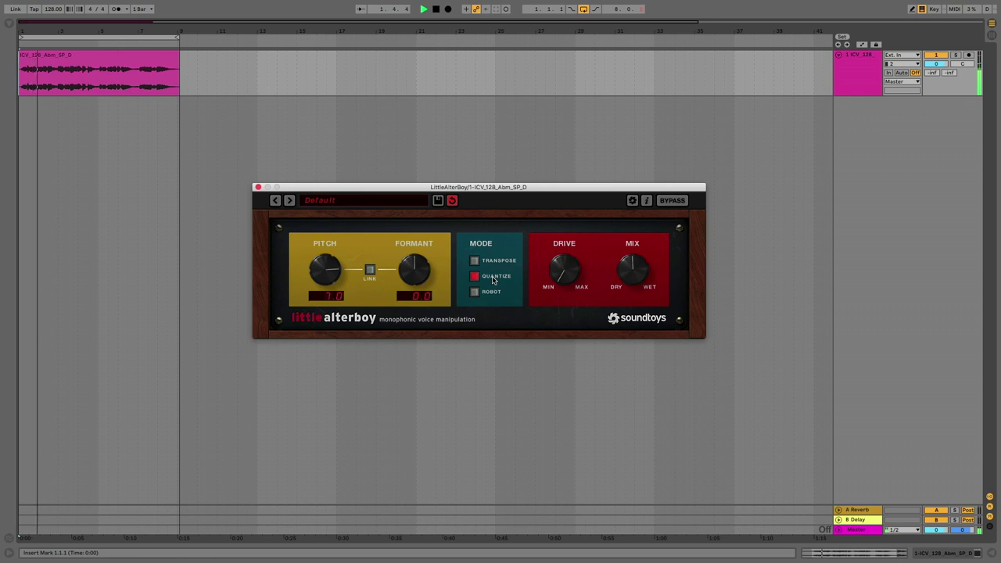
{"action": "left_click_drag", "start_coordinate": [324, 270], "coordinate": [311, 229]}
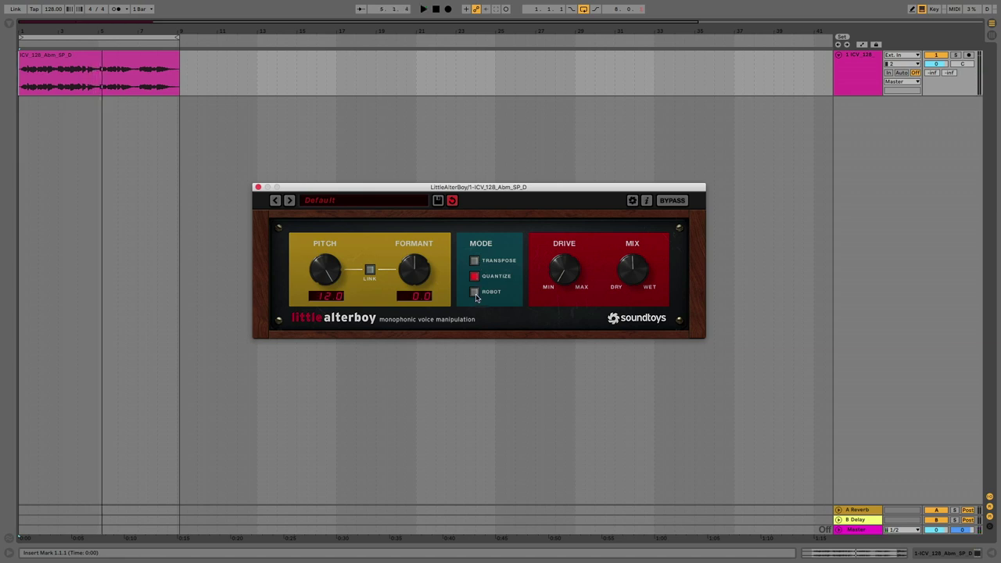
Switch Little AlterBoy to Robot mode and set the pitch to 0.0 while the vocal loop plays.
{"action": "left_click", "coordinate": [475, 293]}
{"action": "key", "text": "space"}
{"action": "left_click_drag", "start_coordinate": [332, 275], "coordinate": [319, 322]}
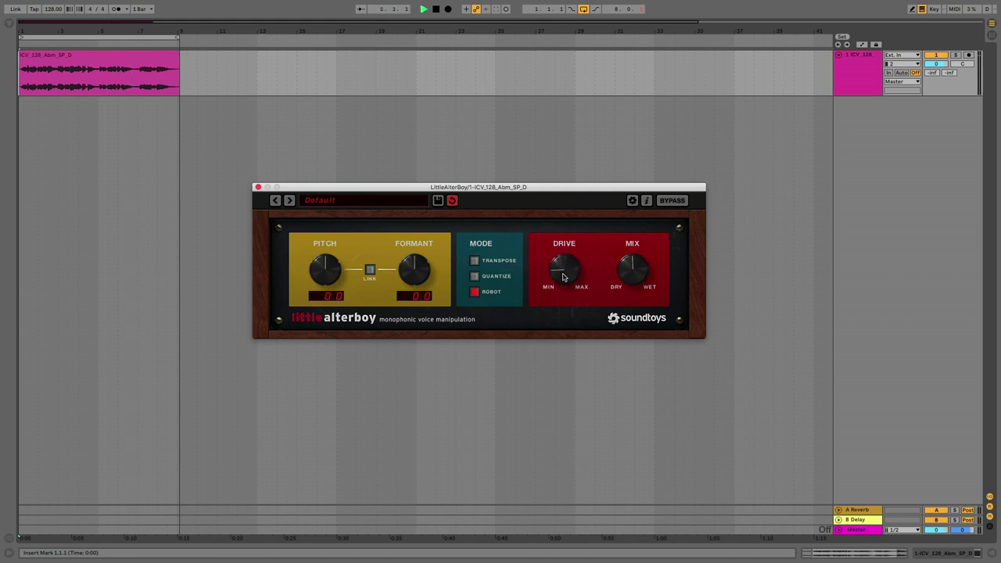
Raise the drive past halfway, switch back to Transpose mode and turn the drive down.
{"action": "left_click_drag", "start_coordinate": [562, 277], "coordinate": [562, 248]}
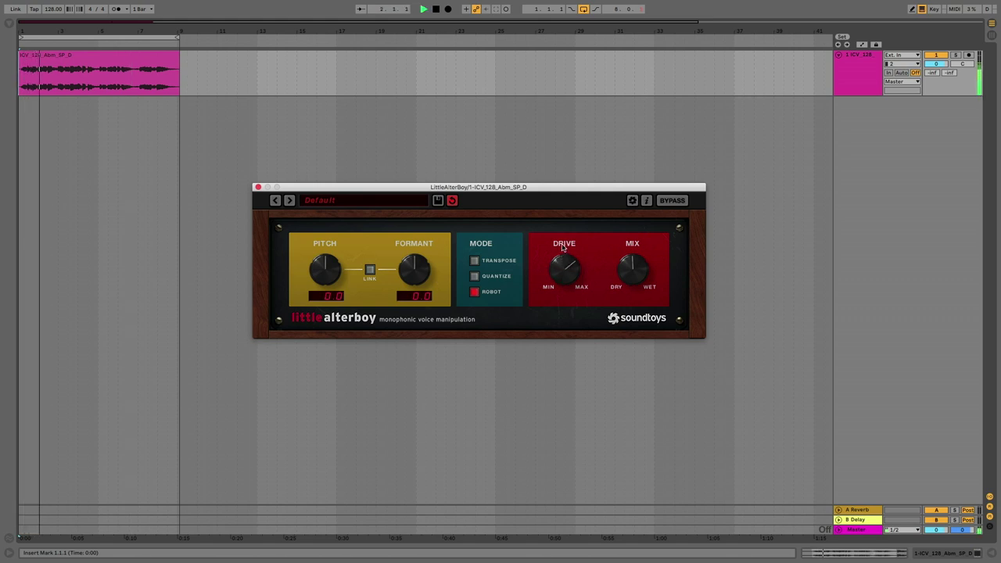
{"action": "left_click", "coordinate": [474, 261]}
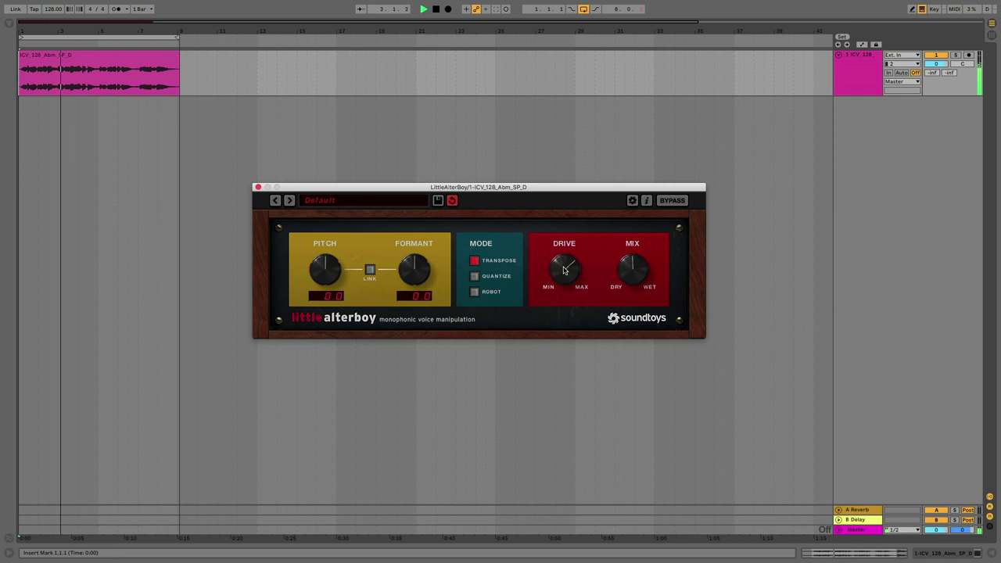
{"action": "left_click_drag", "start_coordinate": [564, 270], "coordinate": [566, 298]}
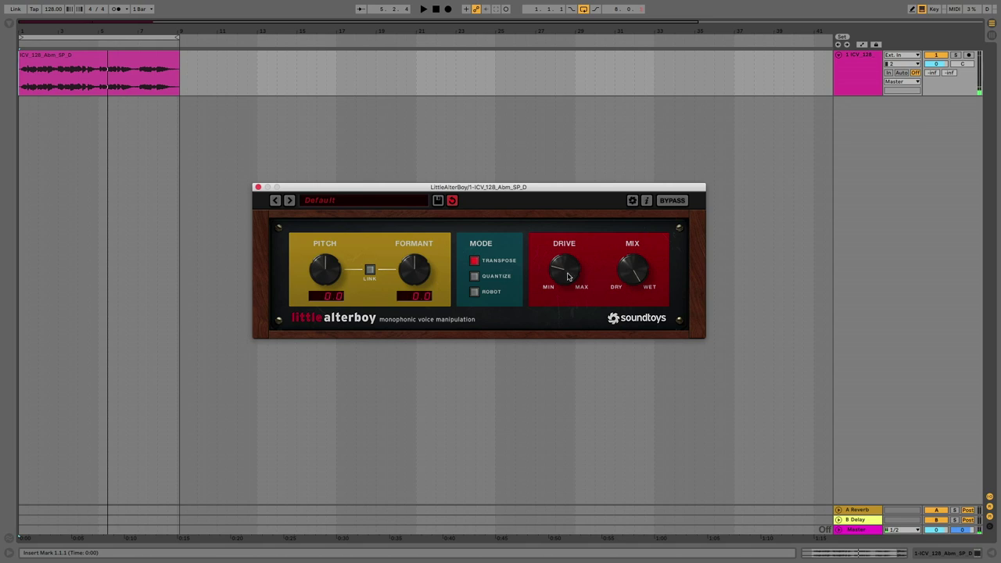
Play the vocal loop, reduce the wet mix and raise the drive slightly.
{"action": "key", "text": "space"}
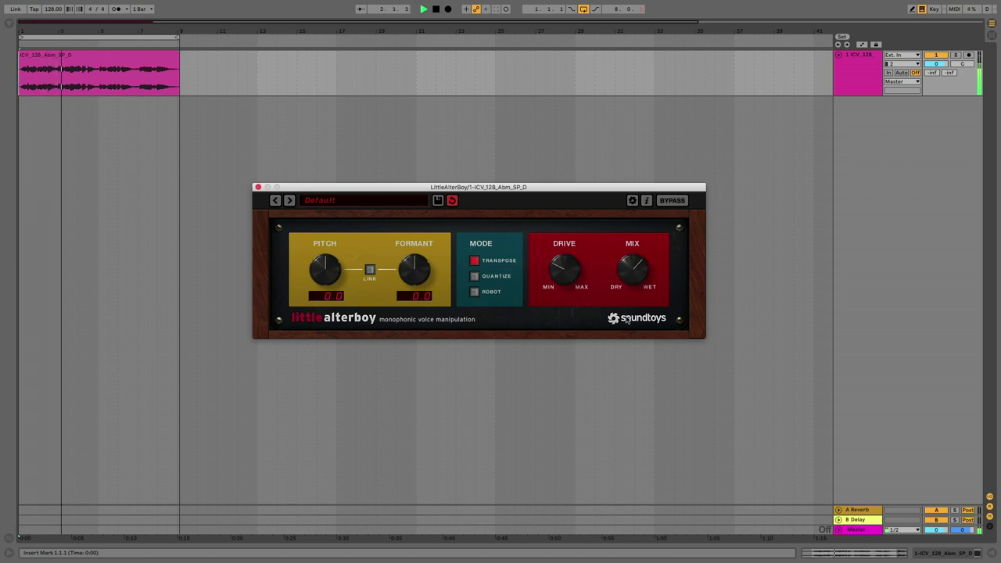
{"action": "left_click_drag", "start_coordinate": [635, 271], "coordinate": [640, 297]}
{"action": "left_click_drag", "start_coordinate": [572, 275], "coordinate": [572, 263]}
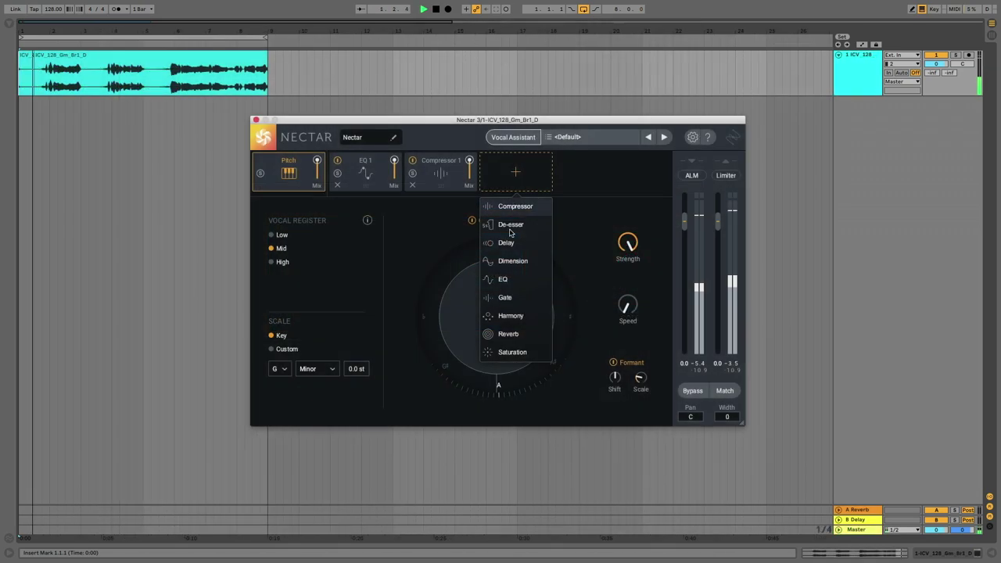
Add a Dimension module after the compressor in Nectar 3's processing chain.
{"action": "left_click", "coordinate": [512, 258]}
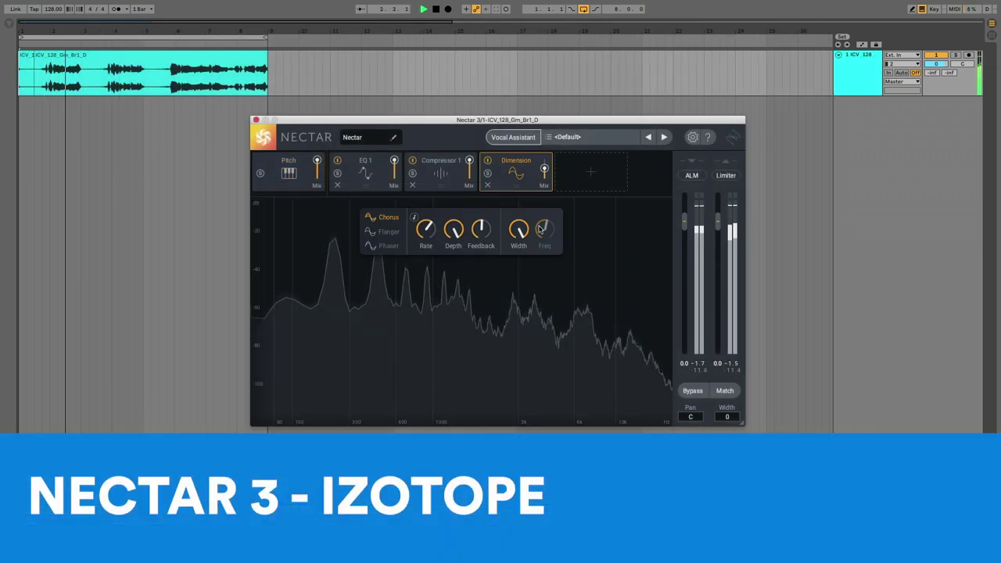
Lower the Dimension module's chorus rate to 0.05 Hz and add a Harmony module after it.
{"action": "left_click_drag", "start_coordinate": [452, 228], "coordinate": [424, 245]}
{"action": "left_click", "coordinate": [591, 173]}
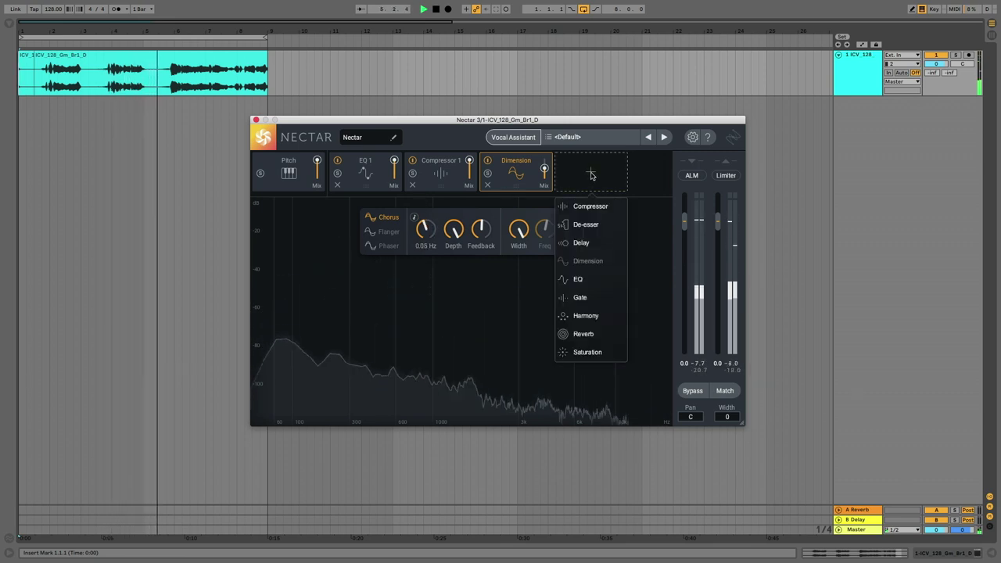
{"action": "left_click", "coordinate": [594, 316]}
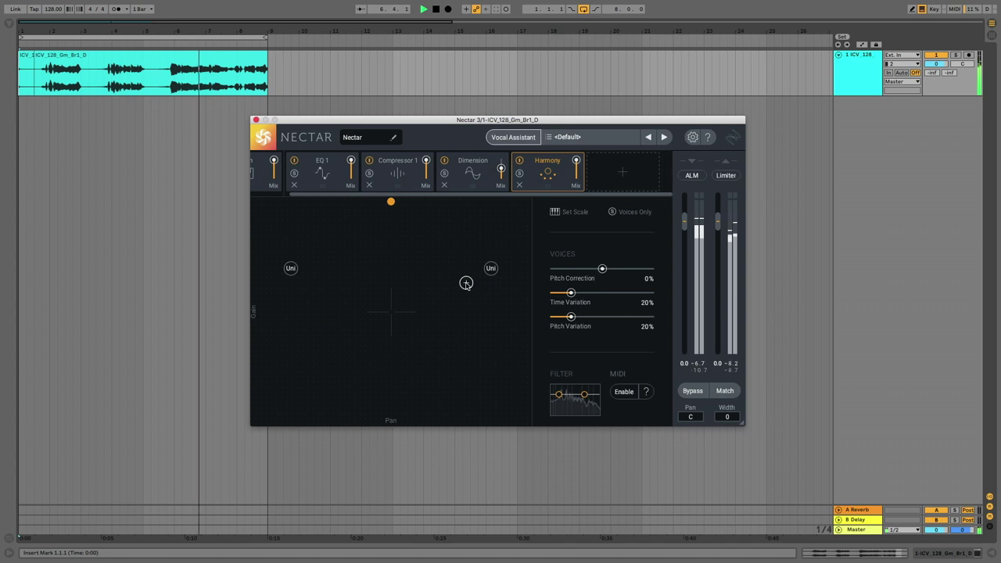
Set Harmony's pitch correction to 48% and raise both unison voices, placing the left one at gain -2.5 and pan -81.6.
{"action": "left_click_drag", "start_coordinate": [604, 270], "coordinate": [627, 269]}
{"action": "left_click", "coordinate": [487, 265]}
{"action": "left_click_drag", "start_coordinate": [483, 263], "coordinate": [459, 243]}
{"action": "left_click_drag", "start_coordinate": [291, 269], "coordinate": [284, 225]}
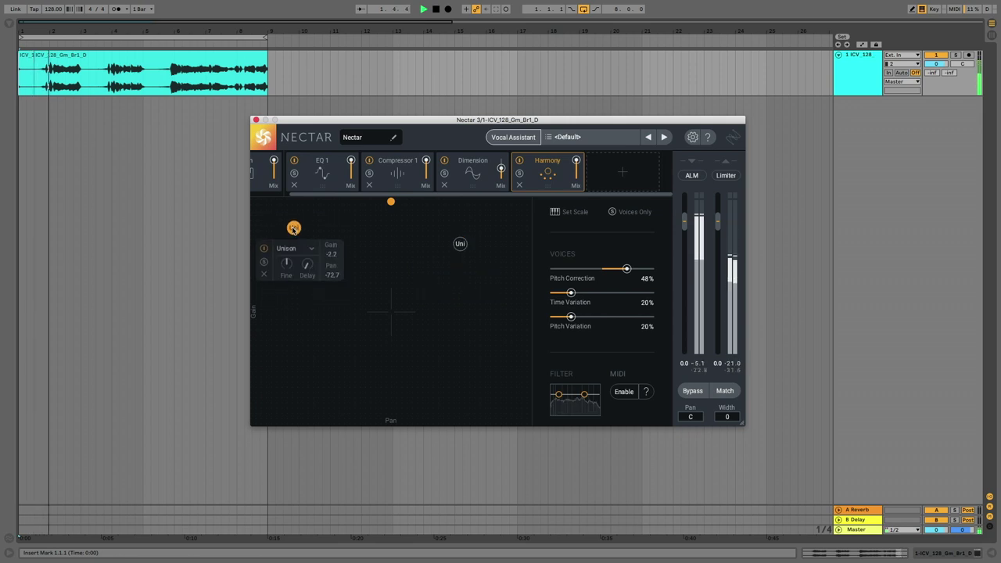
{"action": "left_click_drag", "start_coordinate": [461, 244], "coordinate": [490, 230]}
{"action": "left_click_drag", "start_coordinate": [283, 225], "coordinate": [282, 230]}
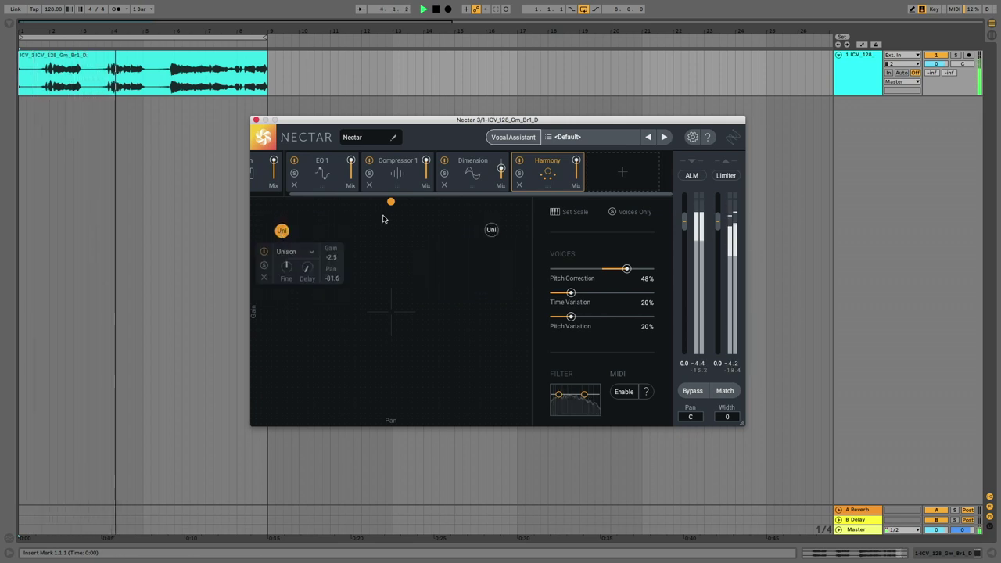
Add a Saturation module, reordering the chain so Saturation follows the compressor and Dimension comes last.
{"action": "left_click", "coordinate": [622, 172]}
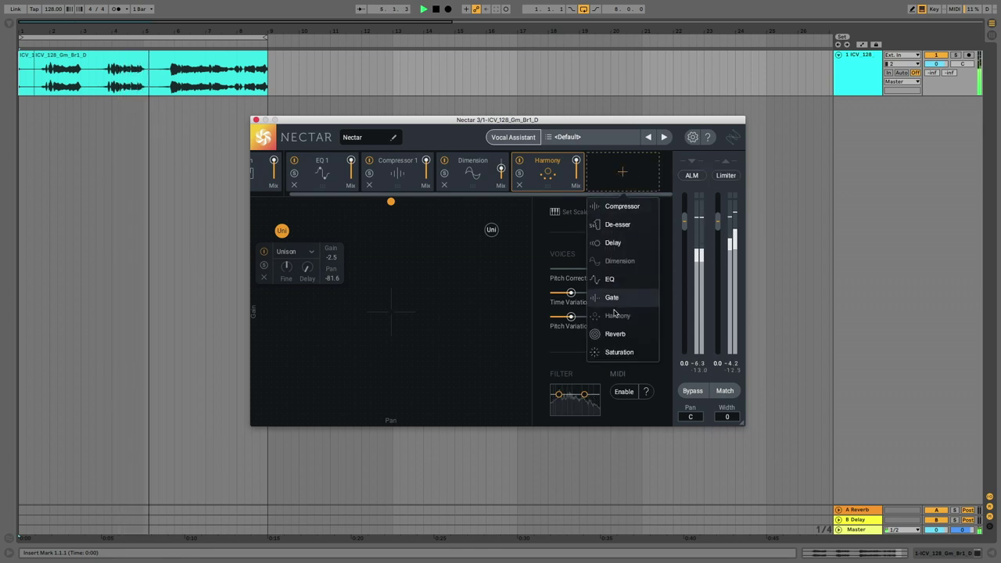
{"action": "left_click", "coordinate": [619, 352]}
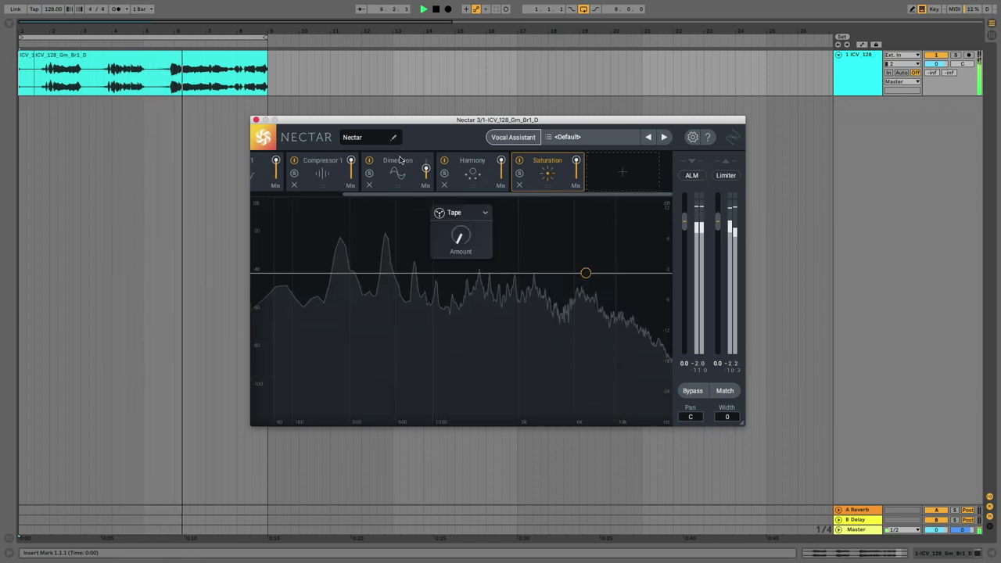
{"action": "left_click_drag", "start_coordinate": [397, 162], "coordinate": [547, 162]}
{"action": "left_click", "coordinate": [431, 161]}
{"action": "left_click_drag", "start_coordinate": [431, 161], "coordinate": [381, 162]}
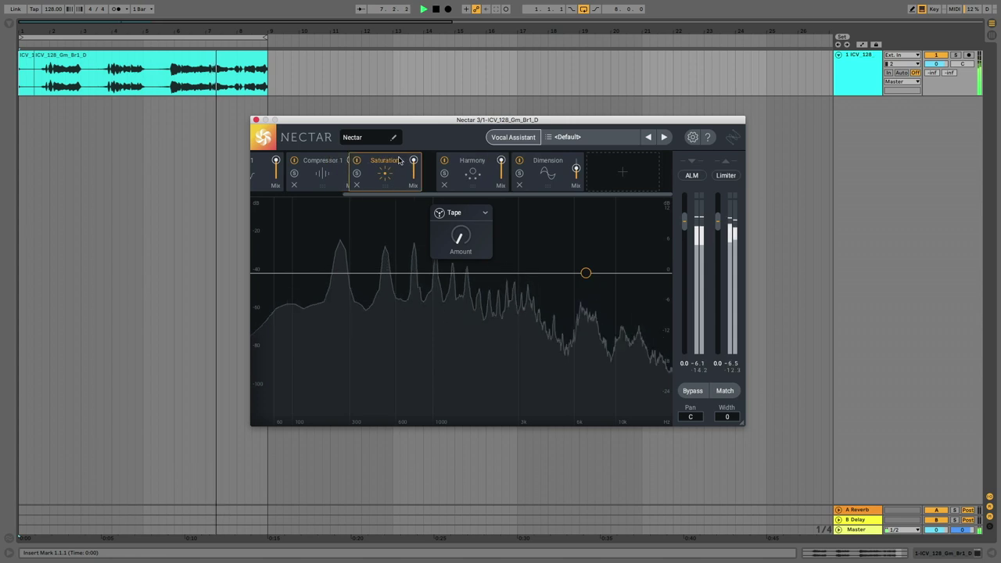
Raise the tape saturation amount to 30% and switch the saturation type to Decimate.
{"action": "left_click_drag", "start_coordinate": [459, 243], "coordinate": [458, 215]}
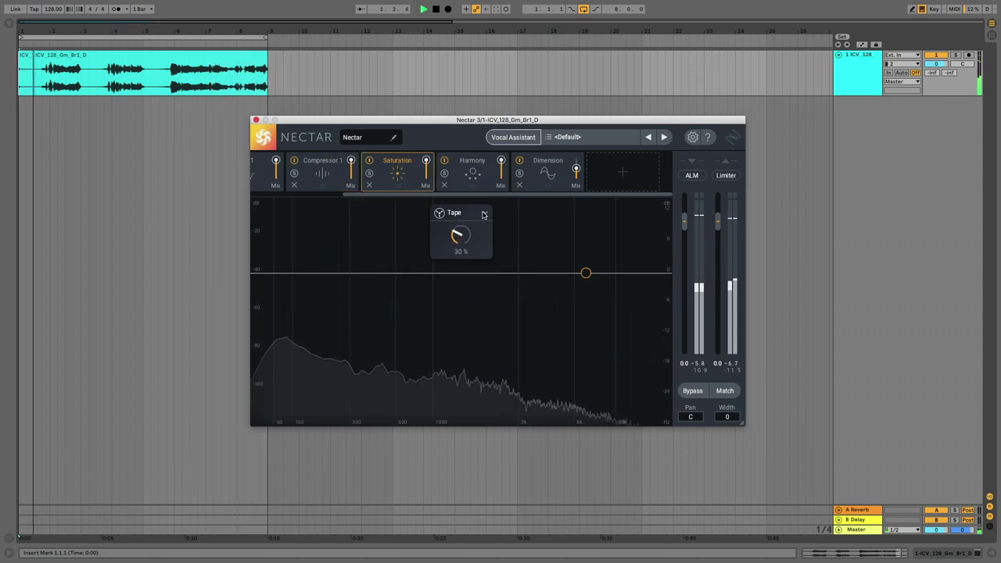
{"action": "left_click", "coordinate": [460, 212]}
{"action": "left_click", "coordinate": [459, 304]}
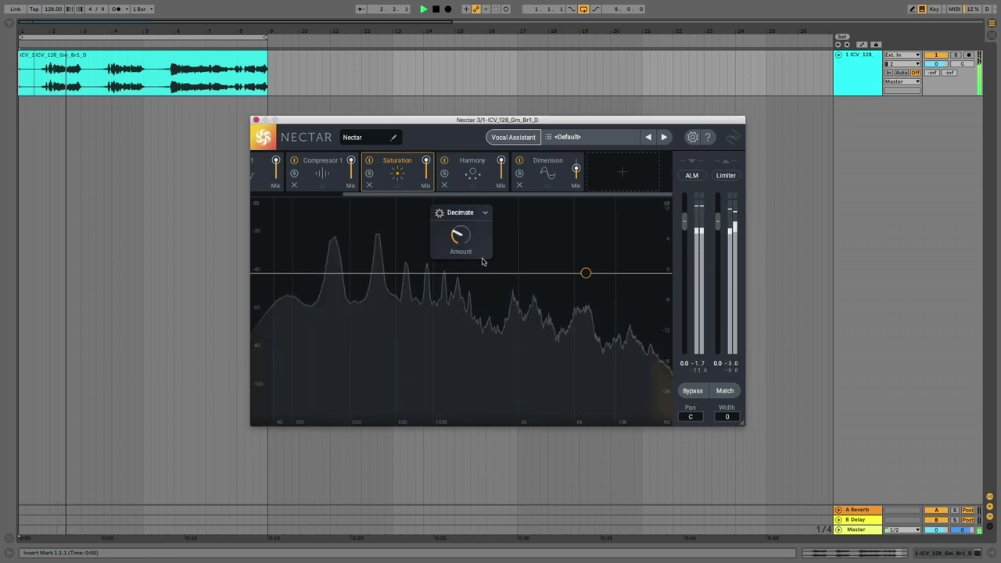
{"action": "mouse_move", "coordinate": [455, 169]}
{"action": "left_mouse_down"}
{"action": "mouse_move", "coordinate": [455, 146]}
{"action": "mouse_move", "coordinate": [454, 185]}
{"action": "left_mouse_up"}
Audition the Analog and Retro saturation types and switch the Saturation module to Distort.
{"action": "left_click", "coordinate": [460, 211]}
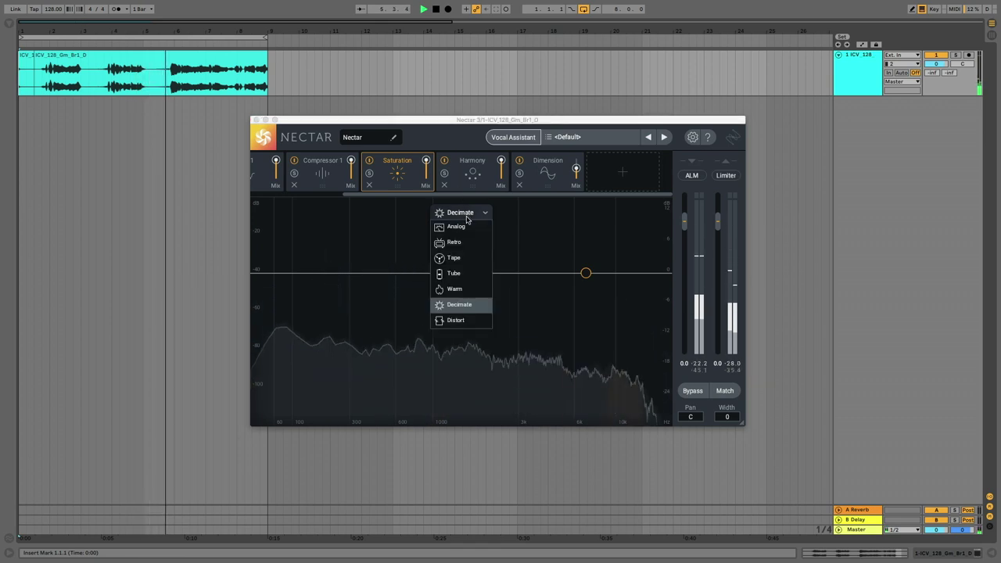
{"action": "left_click", "coordinate": [461, 229]}
{"action": "left_click_drag", "start_coordinate": [467, 248], "coordinate": [462, 268]}
{"action": "left_click", "coordinate": [467, 222]}
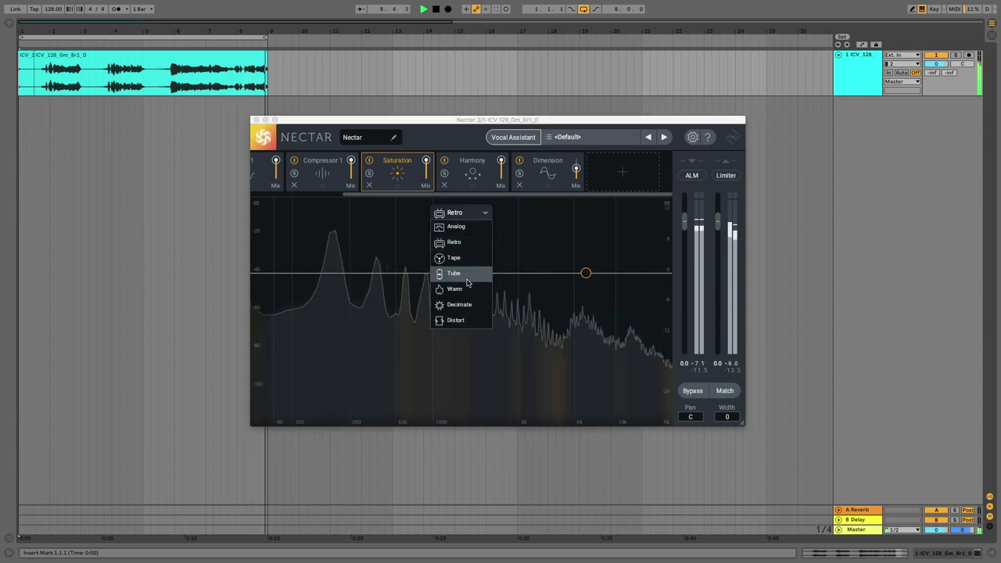
{"action": "left_click", "coordinate": [467, 320]}
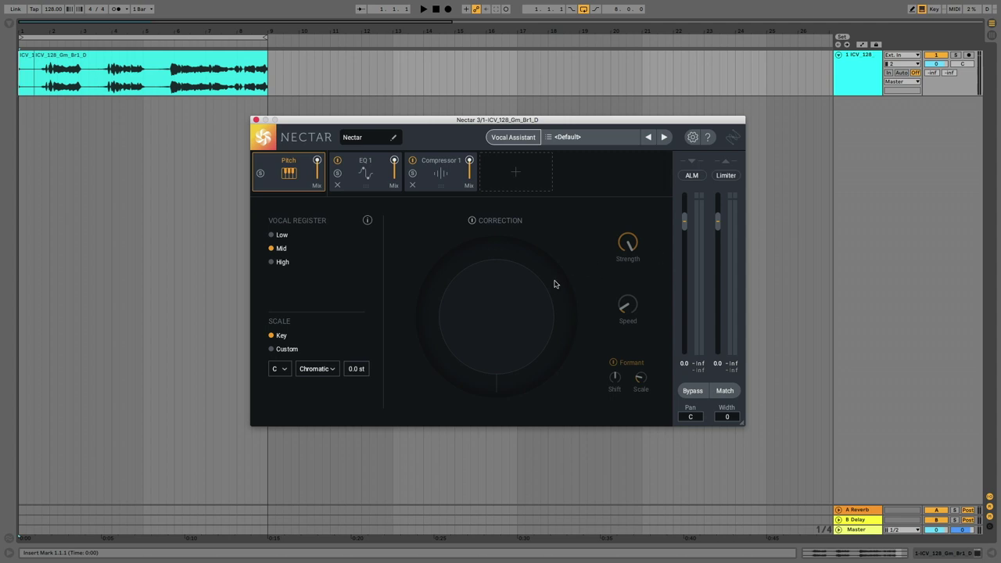
Play the vocal loop and enable Nectar's pitch correction in G minor with the speed at 0.00 ms.
{"action": "left_click", "coordinate": [423, 10]}
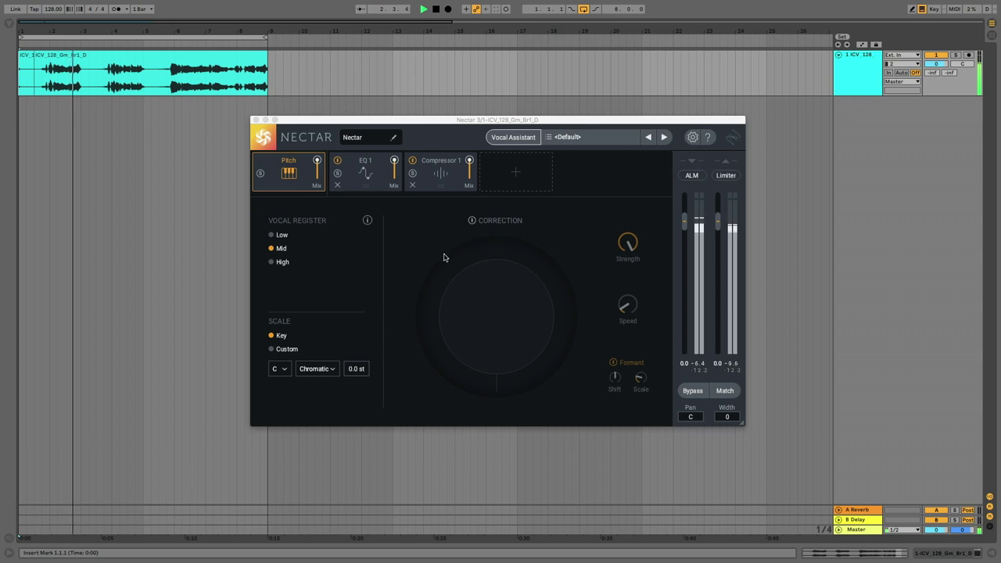
{"action": "left_click", "coordinate": [469, 222]}
{"action": "left_click", "coordinate": [315, 368]}
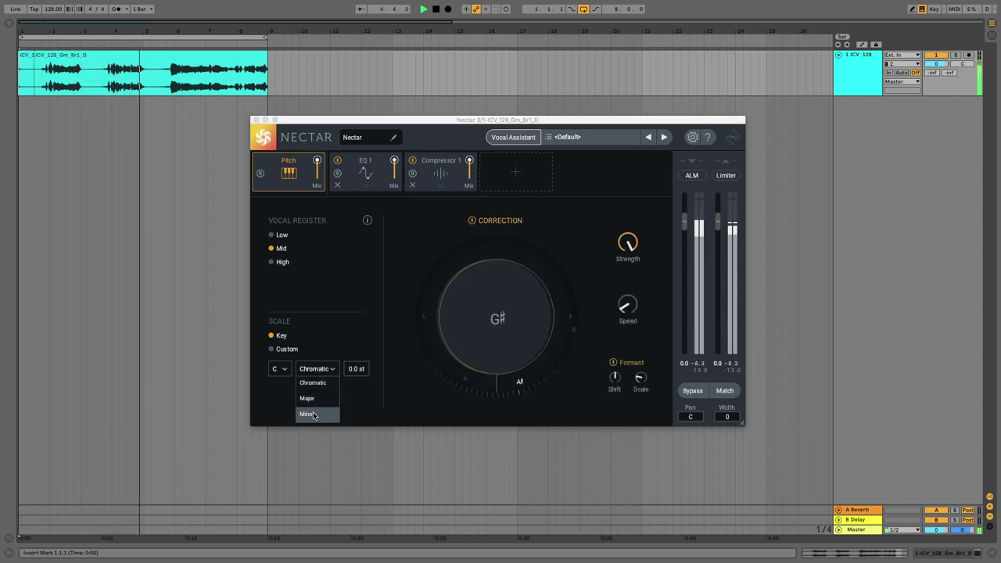
{"action": "left_click", "coordinate": [308, 413]}
{"action": "left_click", "coordinate": [279, 368]}
{"action": "left_click", "coordinate": [279, 490]}
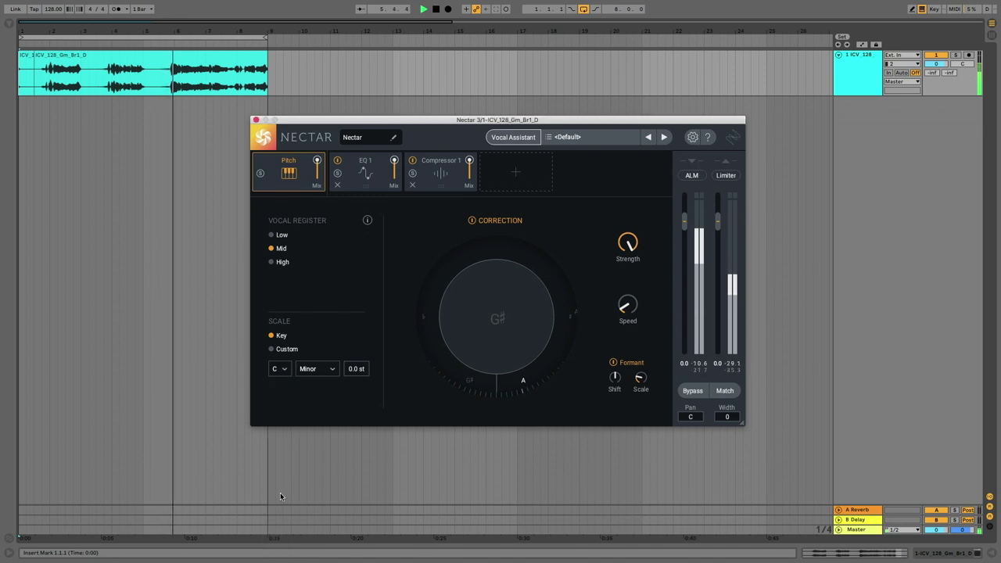
{"action": "left_click_drag", "start_coordinate": [627, 306], "coordinate": [631, 336]}
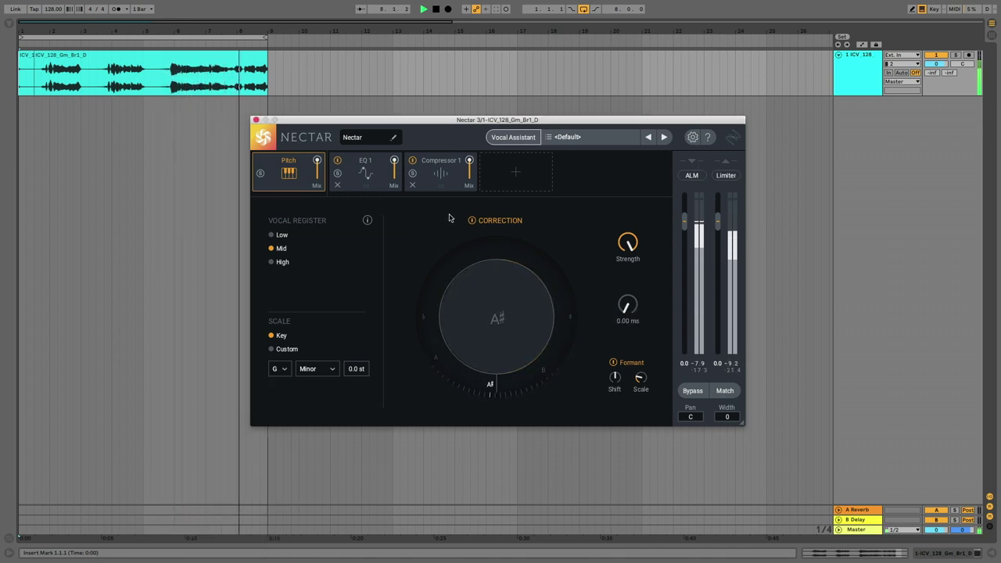
Add a Harmony module after the compressor and raise both unison voices, giving the left one gain -2.8 and a 10 ms delay.
{"action": "left_click", "coordinate": [518, 173]}
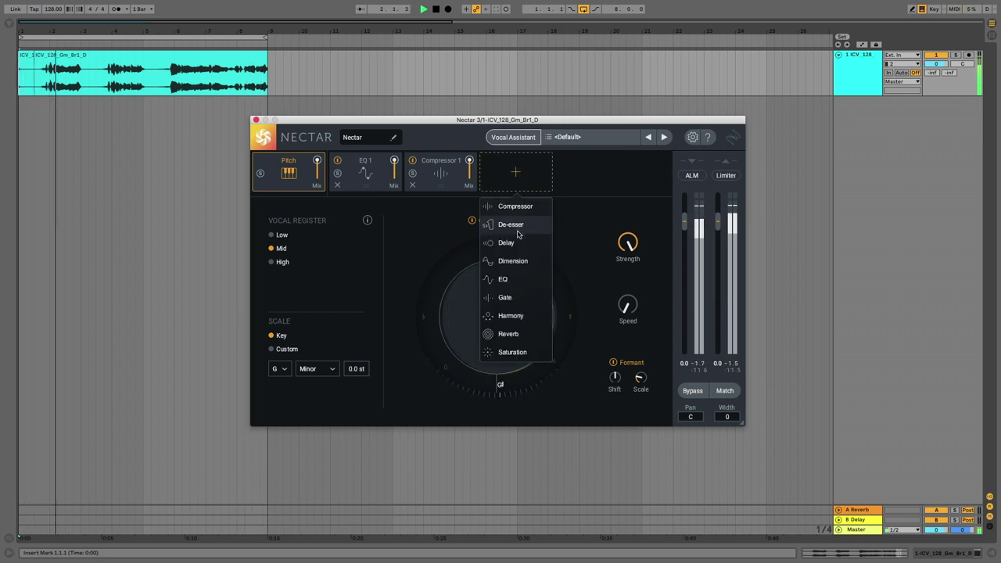
{"action": "left_click", "coordinate": [510, 315]}
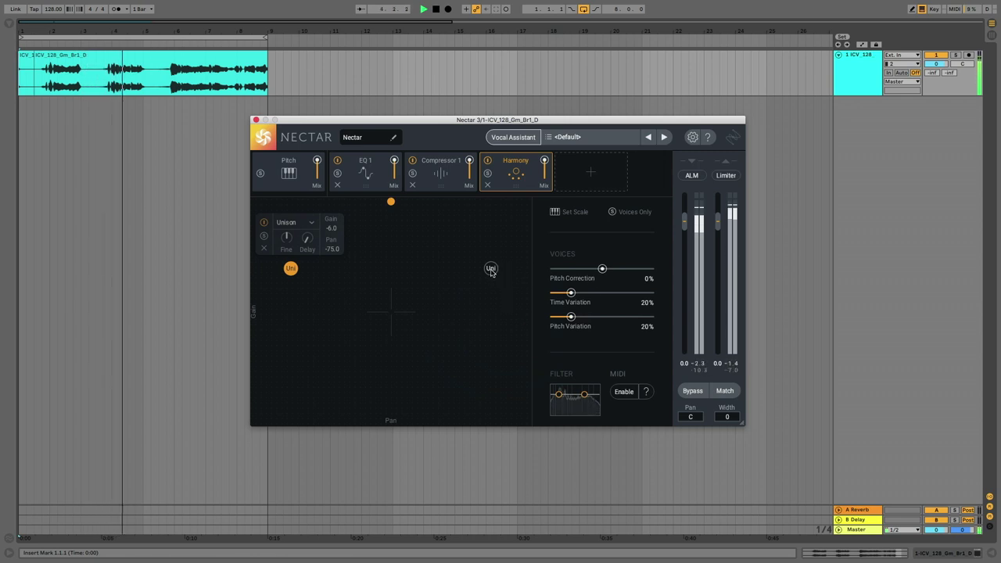
{"action": "left_click_drag", "start_coordinate": [492, 271], "coordinate": [490, 244]}
{"action": "left_click_drag", "start_coordinate": [290, 269], "coordinate": [291, 234]}
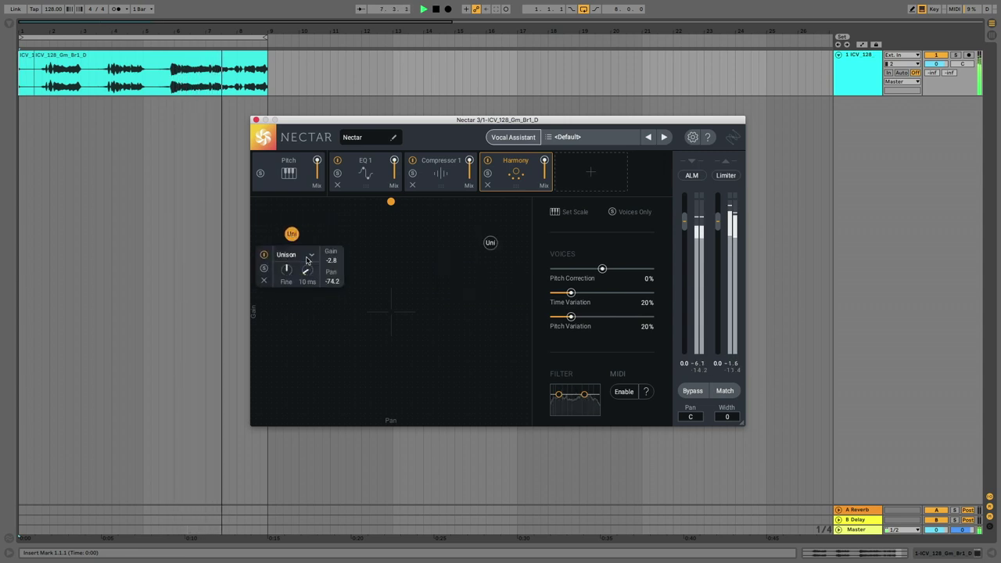
Set the right unison voice's delay to 13 ms, Harmony's time variation to 33% and pitch variation to 34%.
{"action": "left_click", "coordinate": [490, 242]}
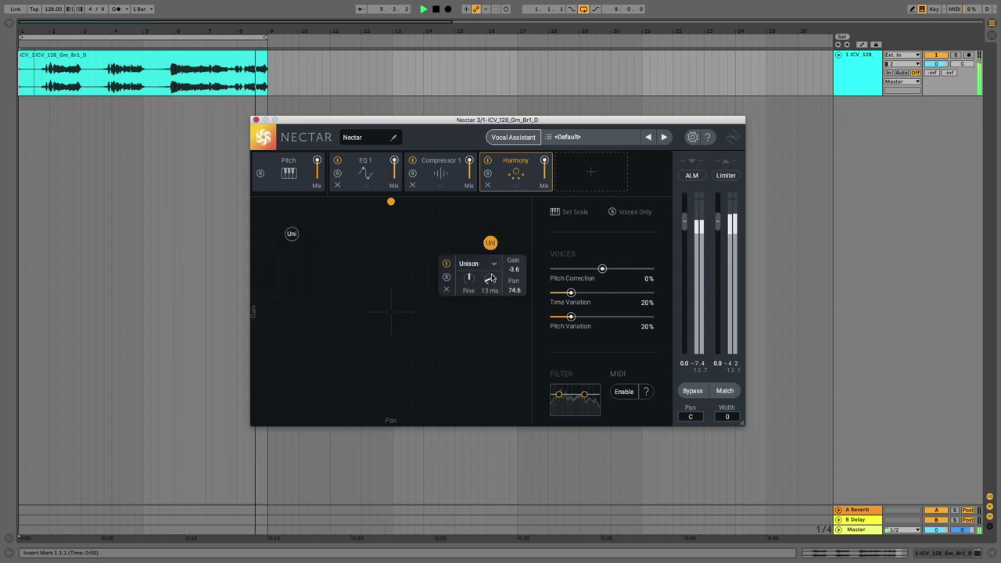
{"action": "left_click_drag", "start_coordinate": [491, 268], "coordinate": [490, 278]}
{"action": "left_click_drag", "start_coordinate": [572, 293], "coordinate": [593, 318]}
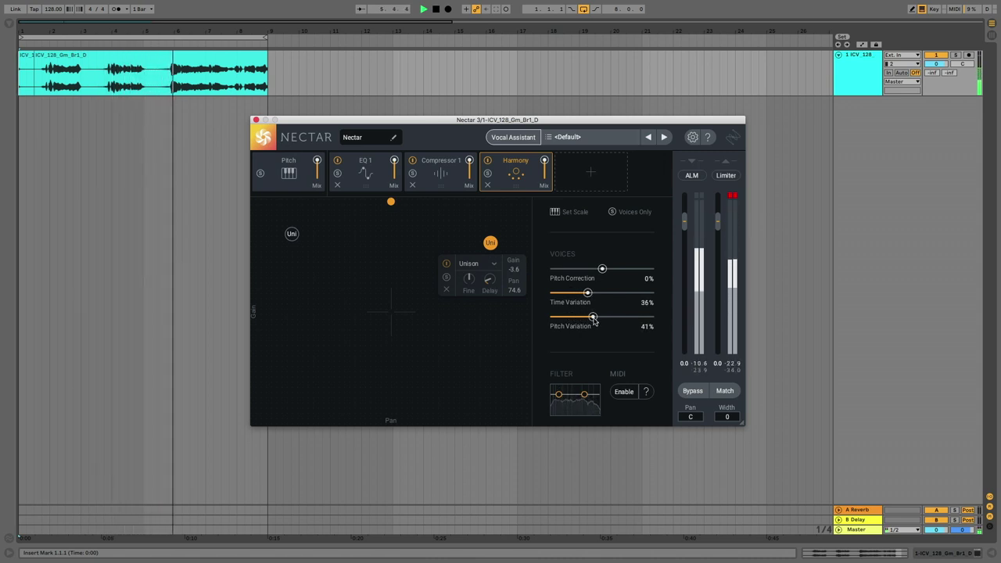
{"action": "left_click_drag", "start_coordinate": [589, 294], "coordinate": [584, 293]}
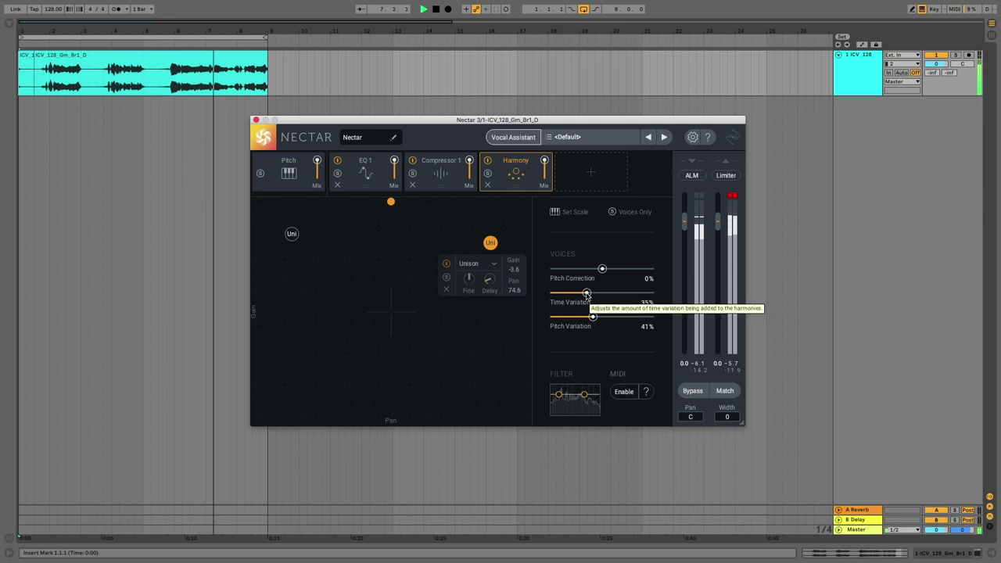
Add a Saturation module, move it before Harmony and set its tape amount to 45%.
{"action": "left_click", "coordinate": [594, 174]}
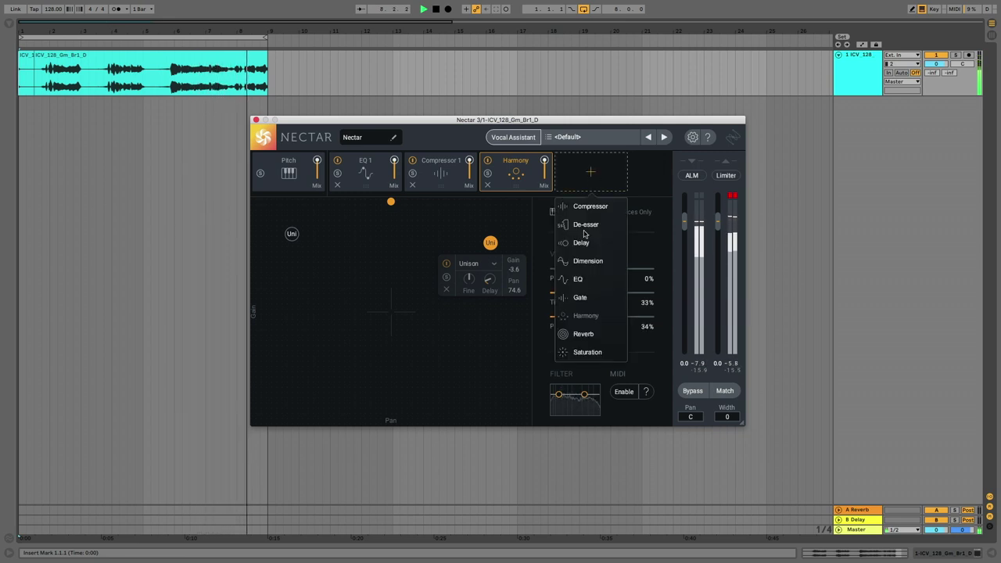
{"action": "left_click", "coordinate": [588, 356]}
{"action": "left_click_drag", "start_coordinate": [547, 162], "coordinate": [467, 161]}
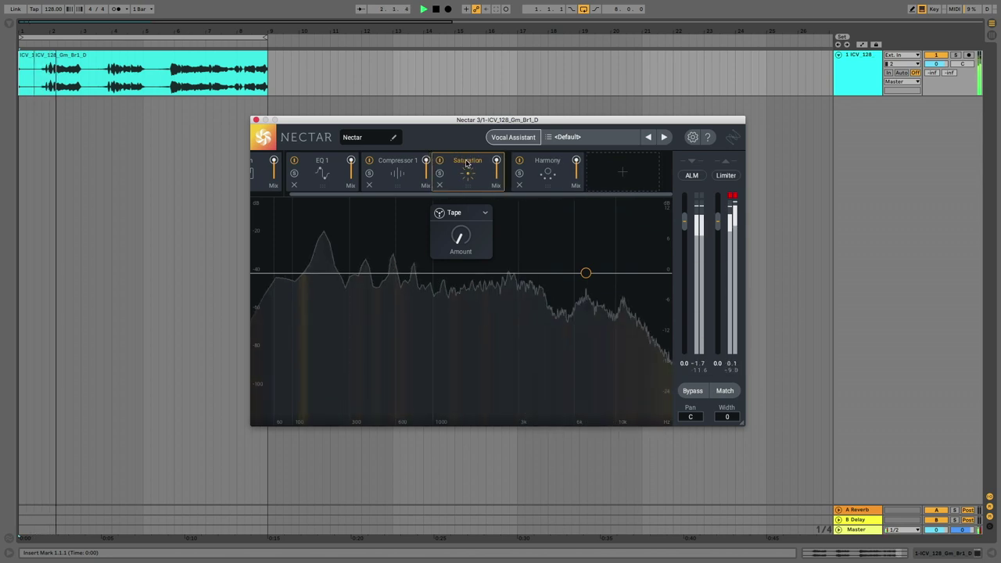
{"action": "mouse_move", "coordinate": [461, 242]}
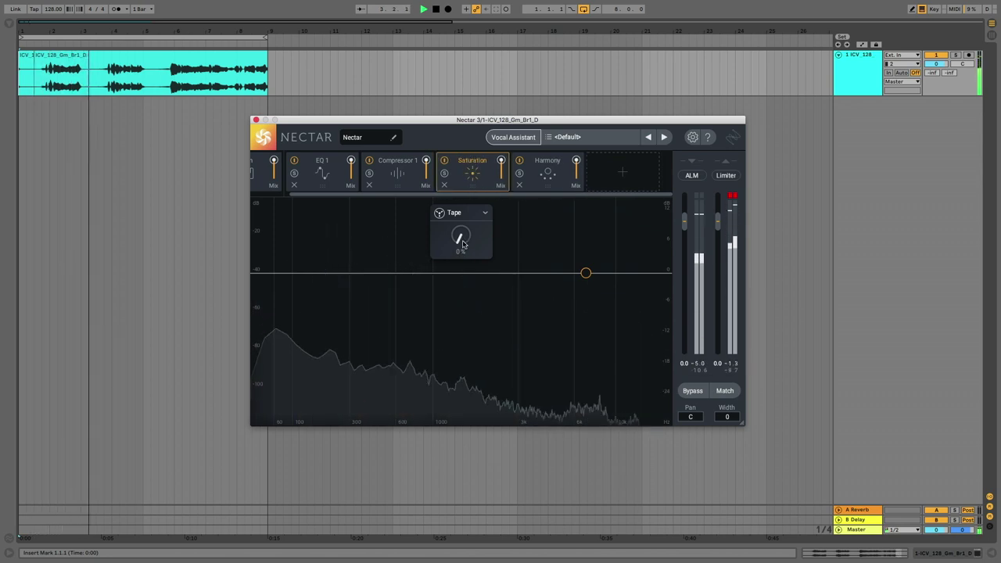
{"action": "left_click_drag", "start_coordinate": [462, 243], "coordinate": [590, 184]}
Add a Delay module after Harmony and reduce the mix of the Delay, Saturation and Harmony modules.
{"action": "left_click", "coordinate": [591, 183]}
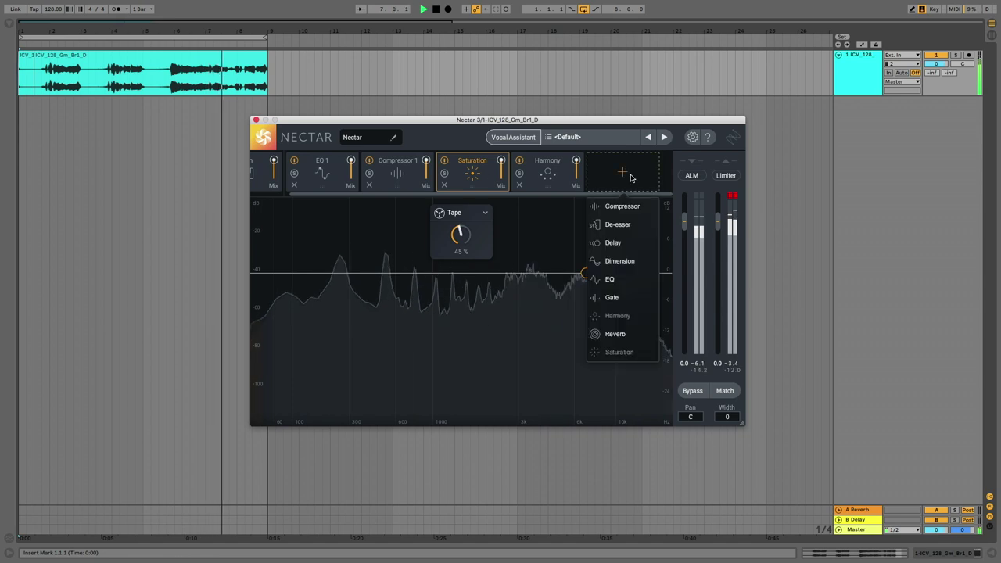
{"action": "left_click", "coordinate": [627, 246]}
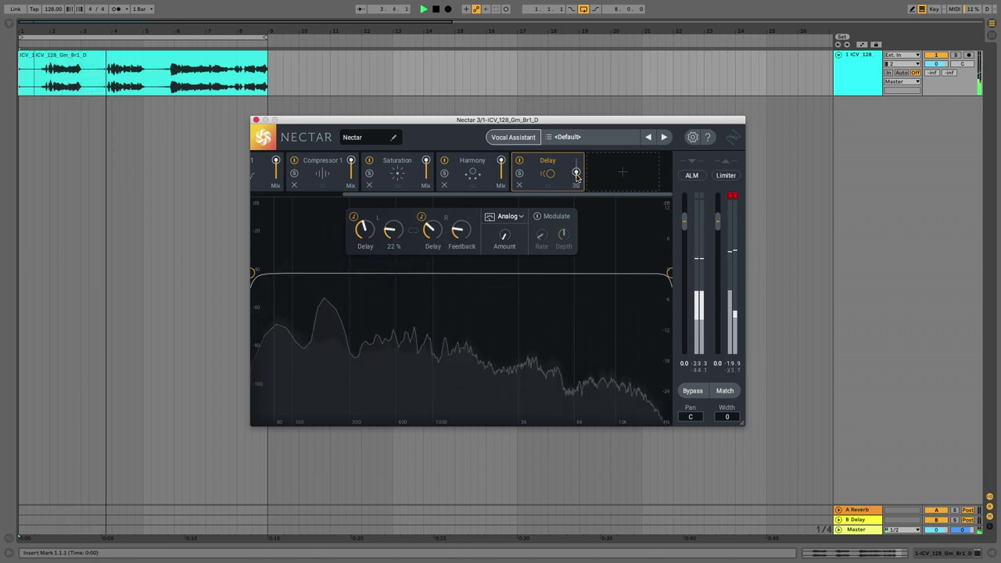
{"action": "left_click_drag", "start_coordinate": [576, 169], "coordinate": [576, 179]}
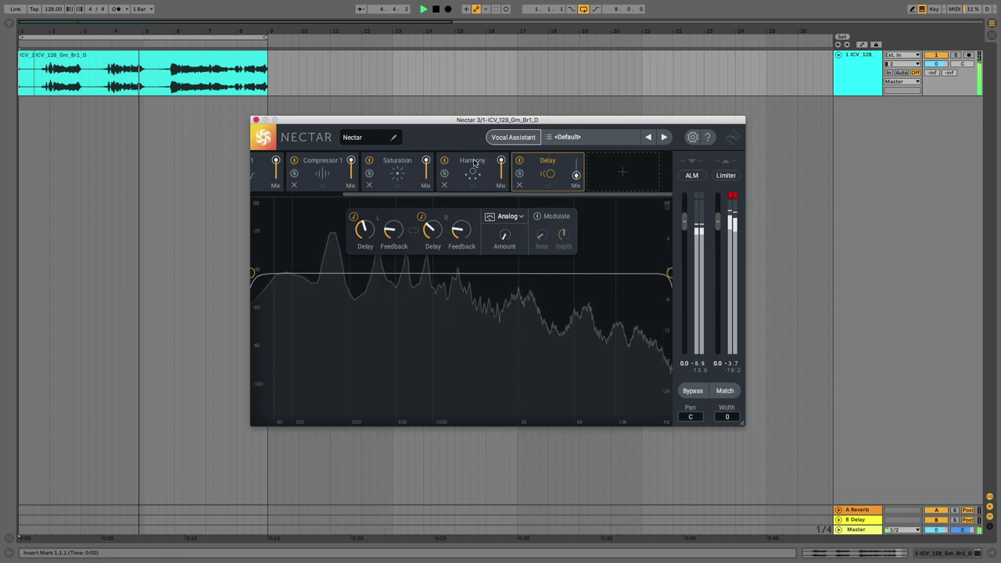
{"action": "left_click_drag", "start_coordinate": [425, 161], "coordinate": [426, 174]}
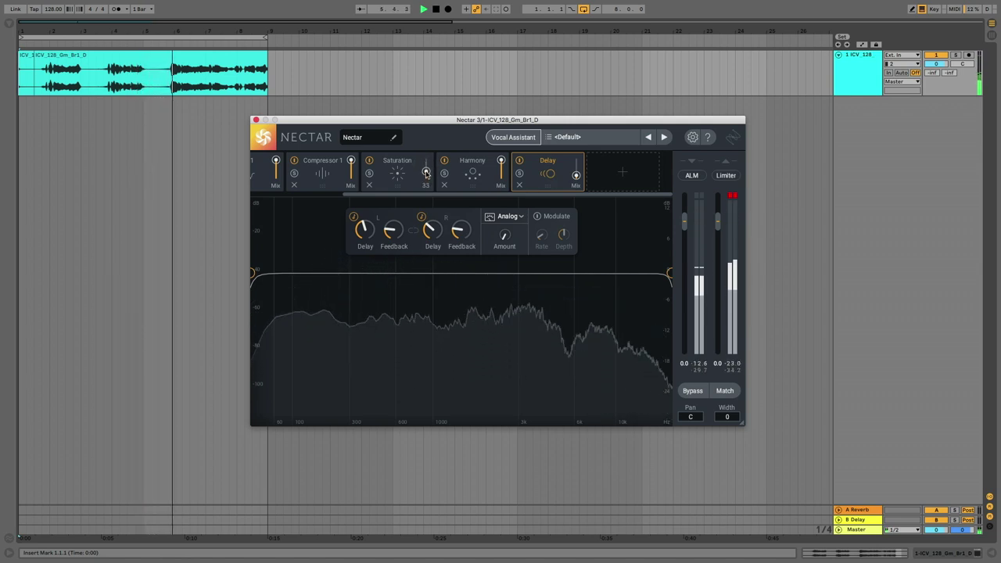
{"action": "left_click_drag", "start_coordinate": [502, 162], "coordinate": [500, 182]}
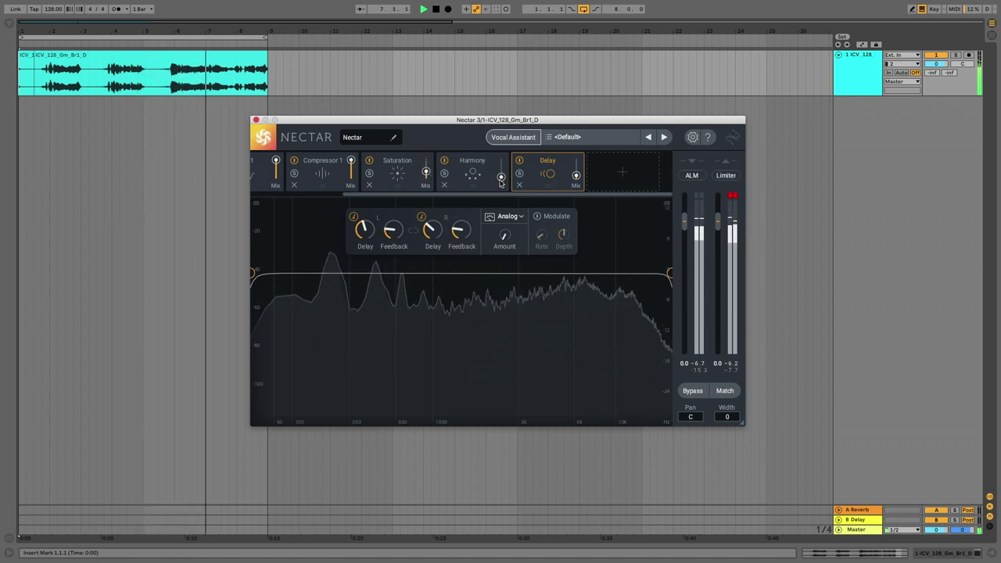
Add a Reverb module after Delay with 18% saturation and enable ALM on the input level.
{"action": "left_click", "coordinate": [617, 180]}
{"action": "left_click", "coordinate": [620, 334]}
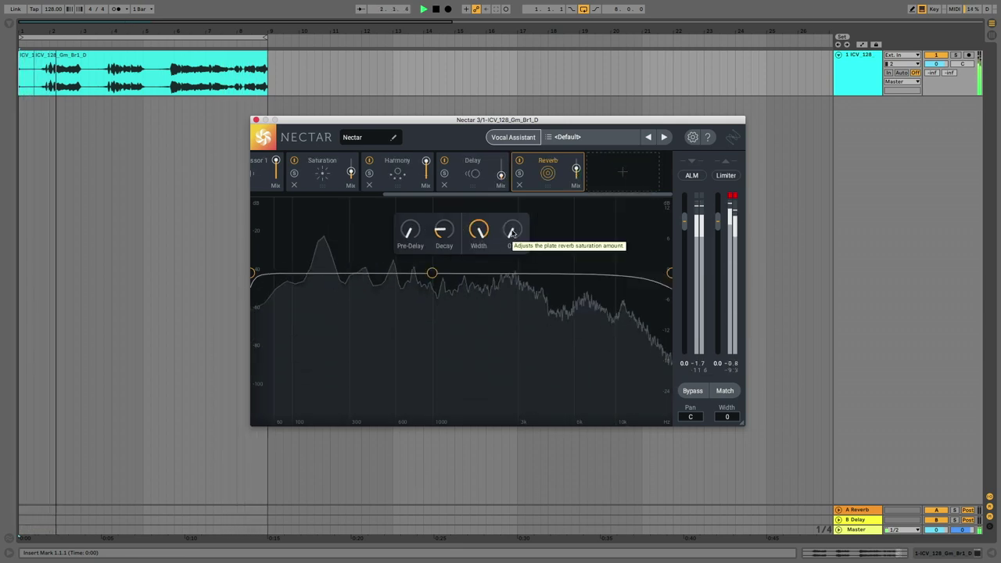
{"action": "left_click_drag", "start_coordinate": [512, 235], "coordinate": [509, 207]}
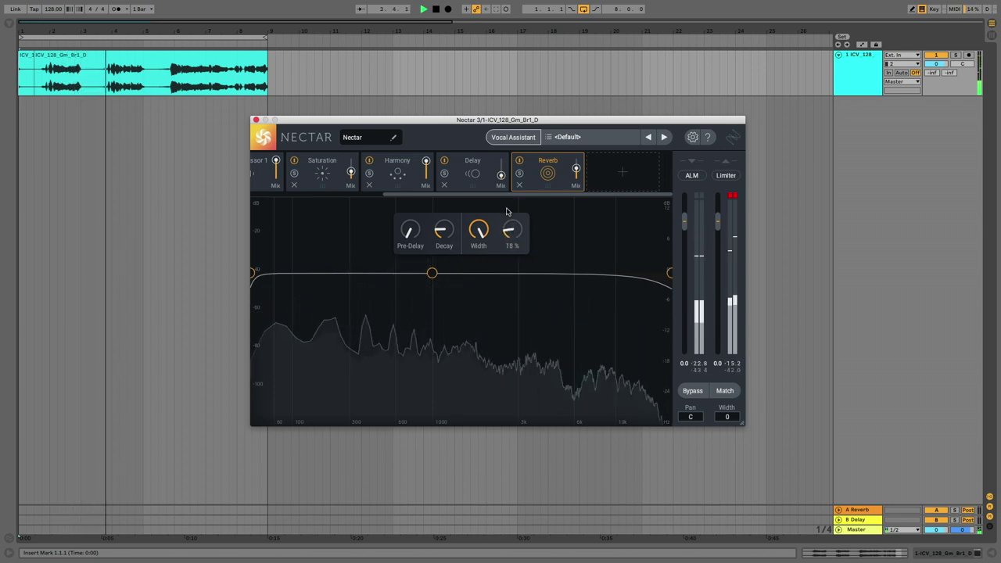
{"action": "left_click", "coordinate": [692, 176]}
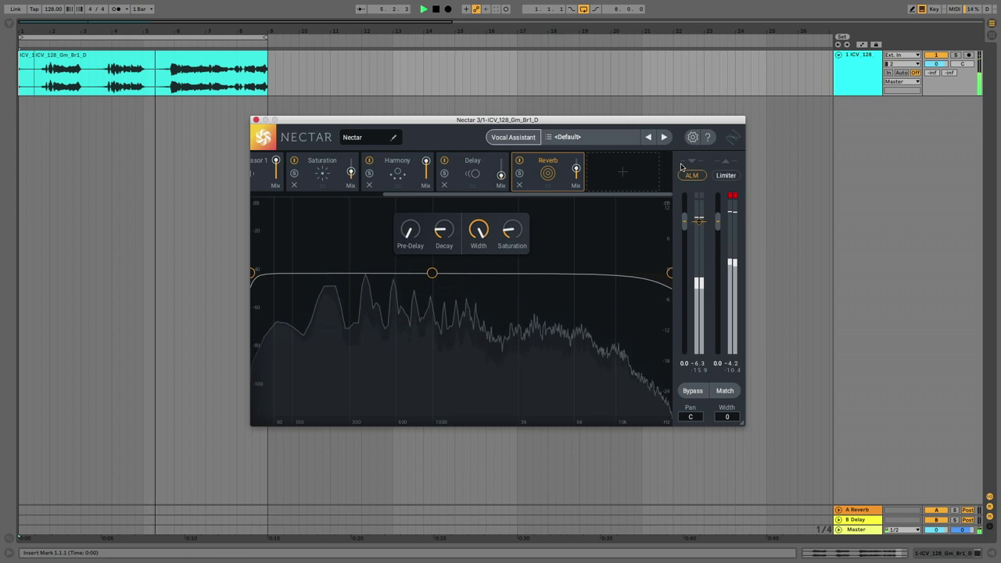